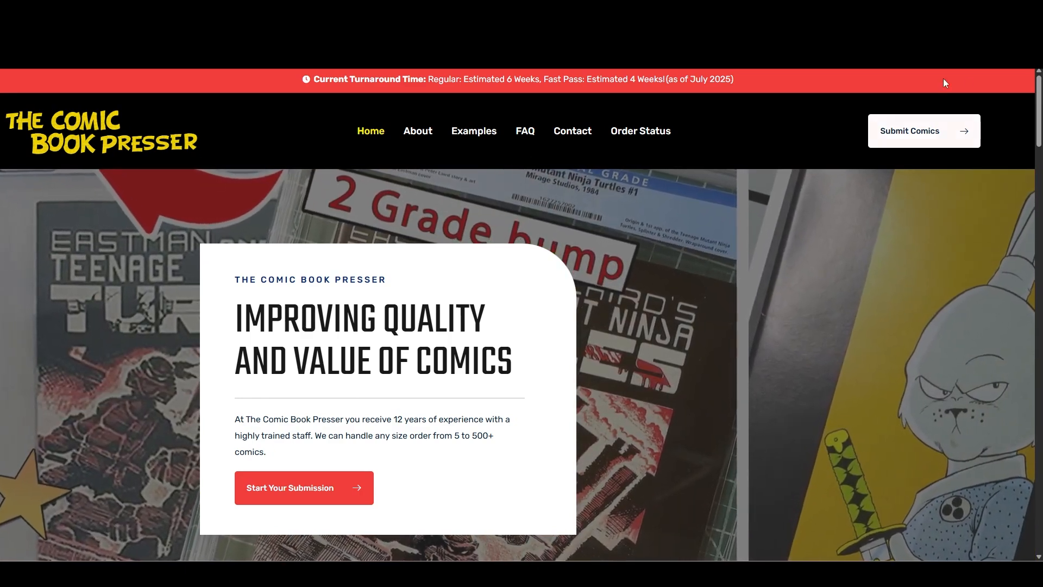
# Look through the home page sections on past pressing examples, submission status tracking and company statistics.
pyautogui.scroll(-5, 1034, 170)
pyautogui.moveTo(1036, 168); pyautogui.dragTo(1036, 214)
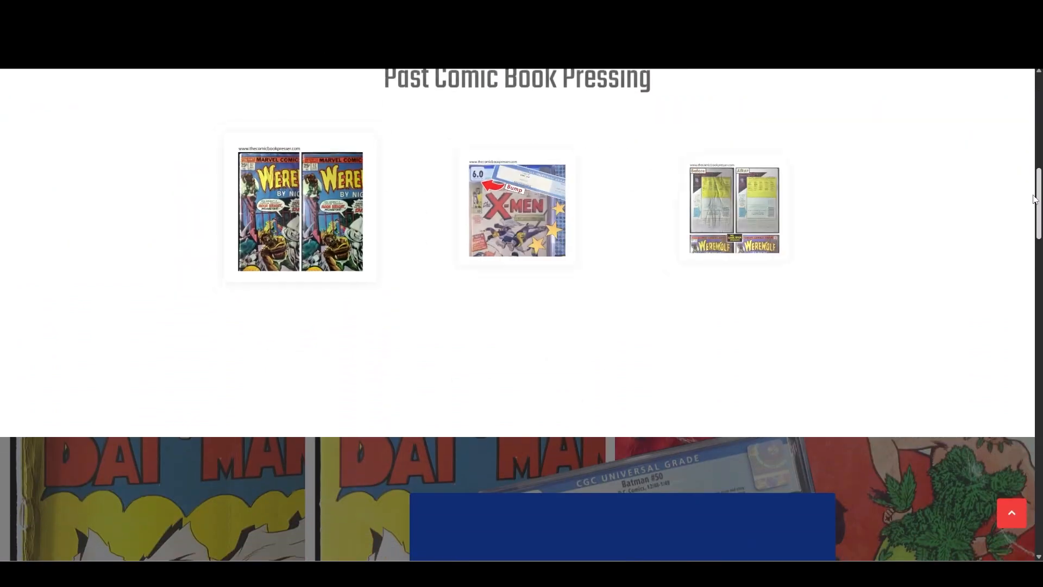
pyautogui.scroll(2, 961, 209)
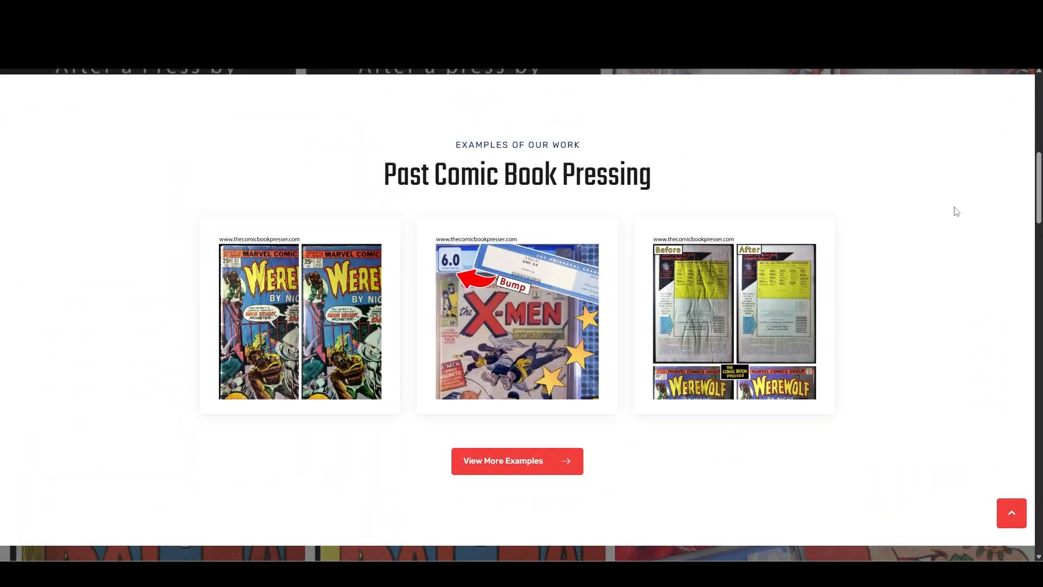
pyautogui.scroll(-8, 956, 211)
pyautogui.scroll(-8, 956, 211)
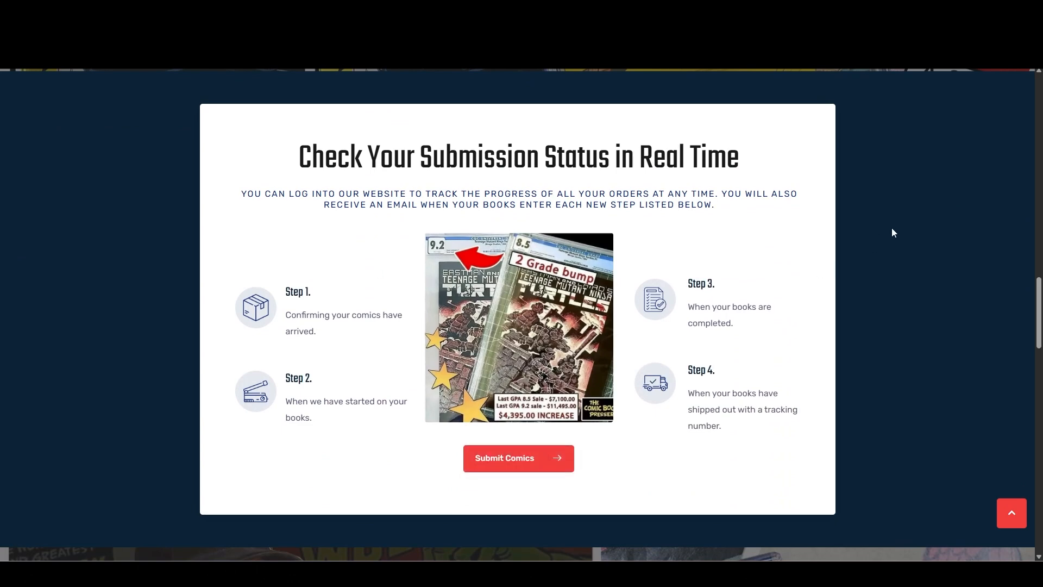
pyautogui.scroll(-4, 891, 233)
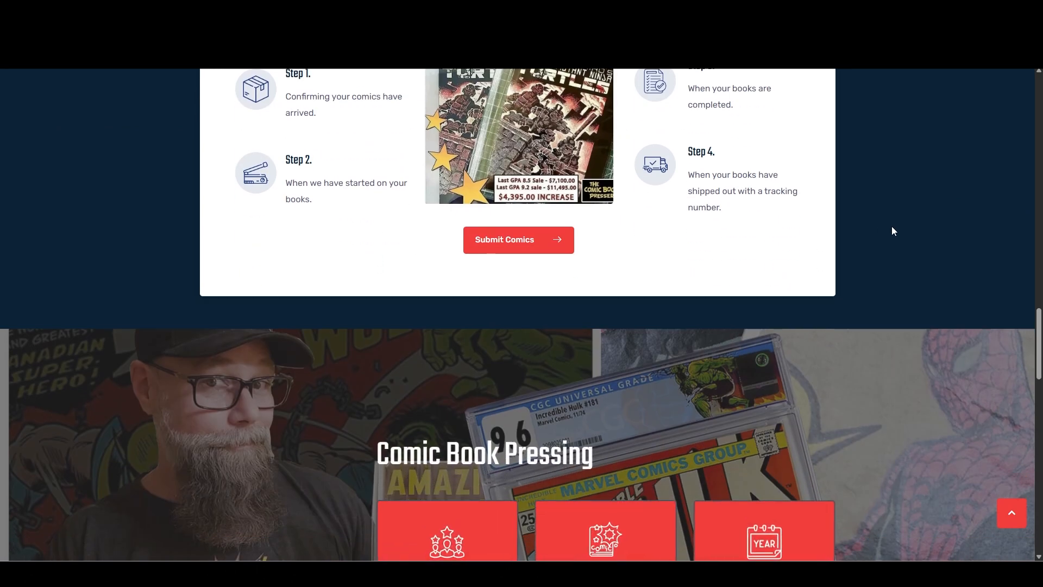
pyautogui.scroll(-4, 892, 230)
pyautogui.scroll(-2, 891, 228)
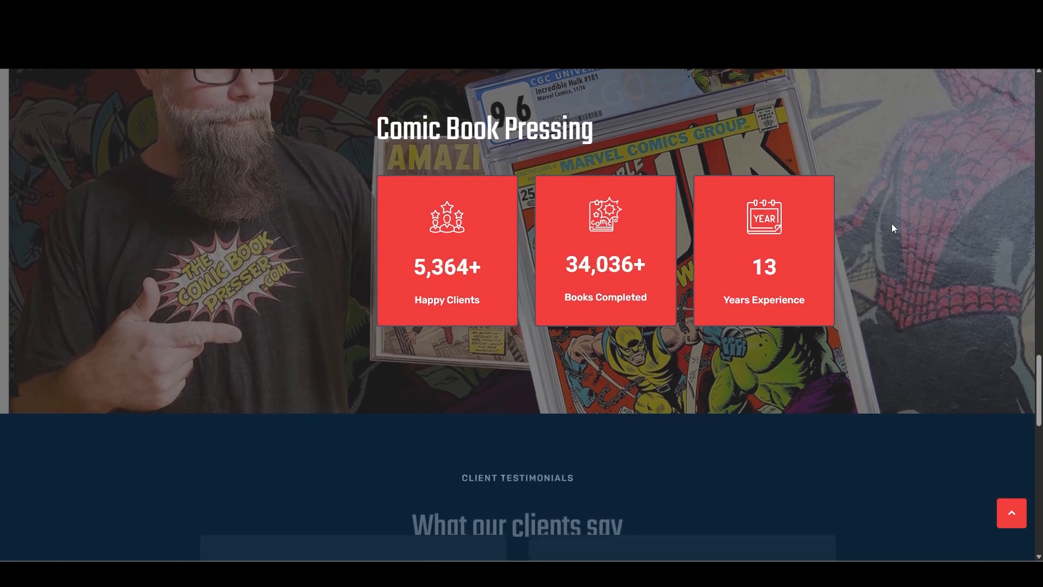
pyautogui.scroll(8, 891, 233)
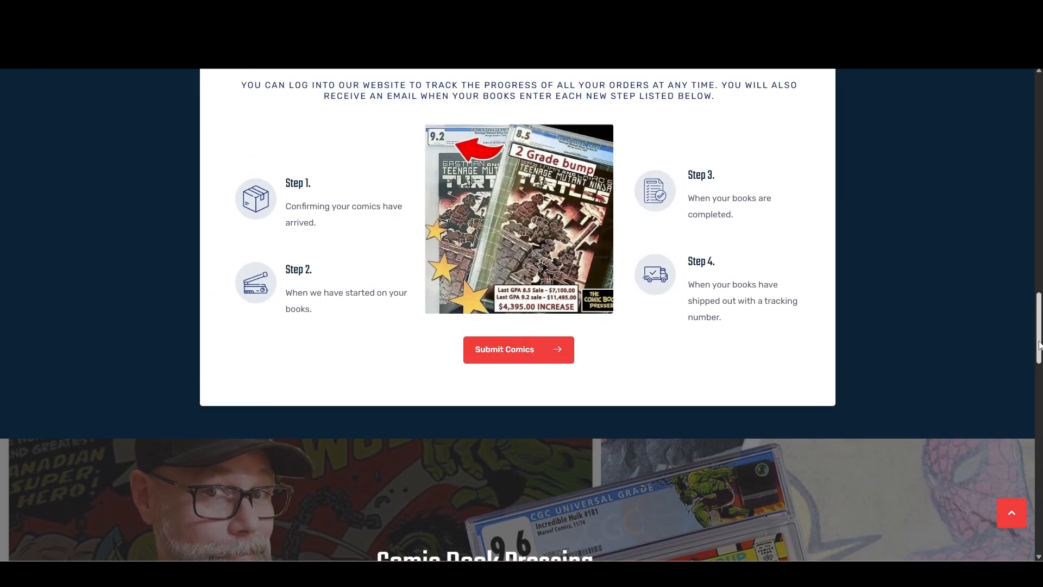
pyautogui.moveTo(1039, 346); pyautogui.dragTo(1038, 125)
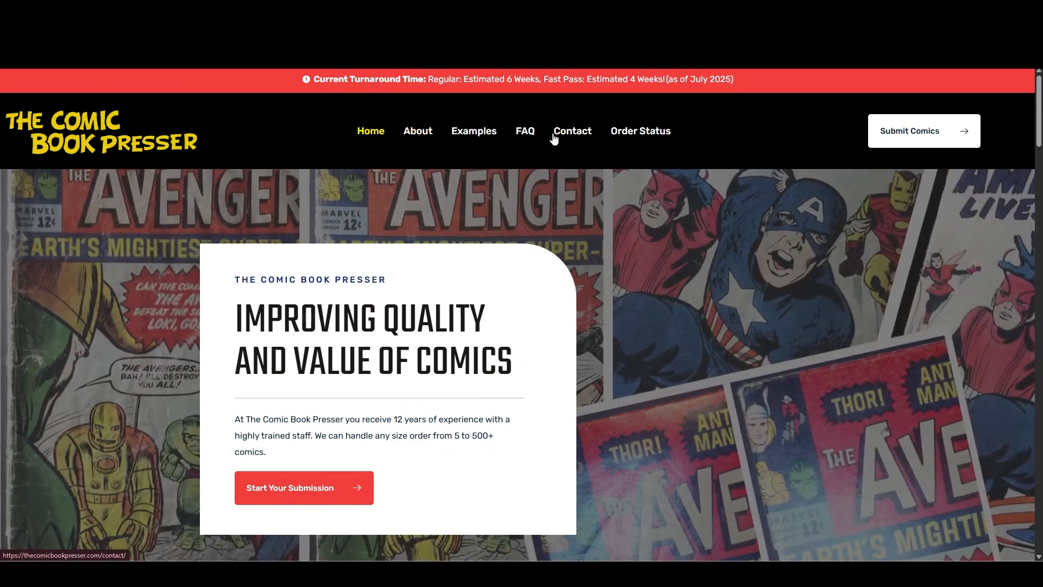
# Open the FAQ page and look over its submission and presser questions.
pyautogui.click(533, 135)
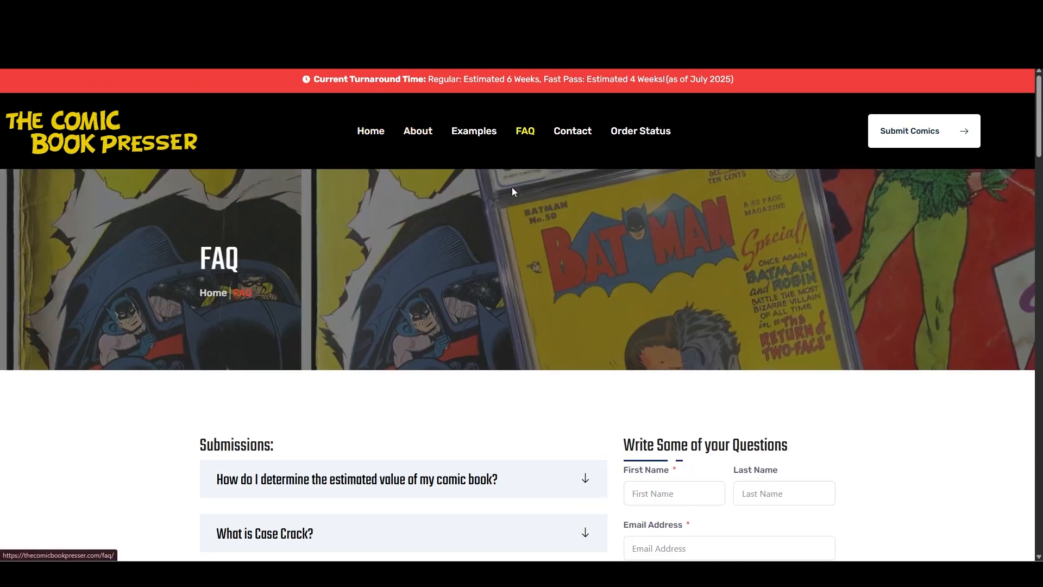
pyautogui.scroll(-15, 155, 289)
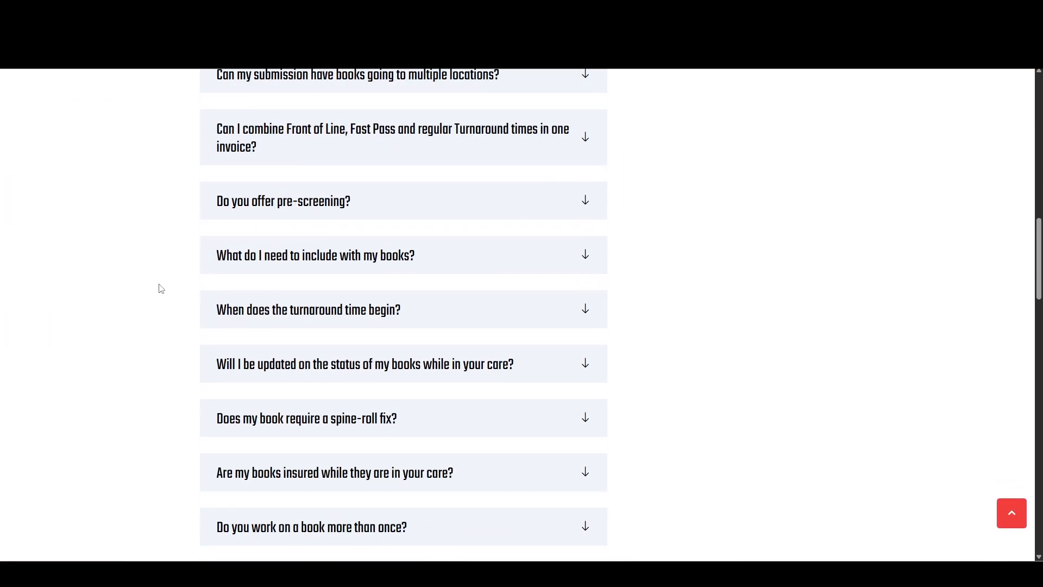
pyautogui.scroll(16, 161, 288)
pyautogui.scroll(-6, 166, 284)
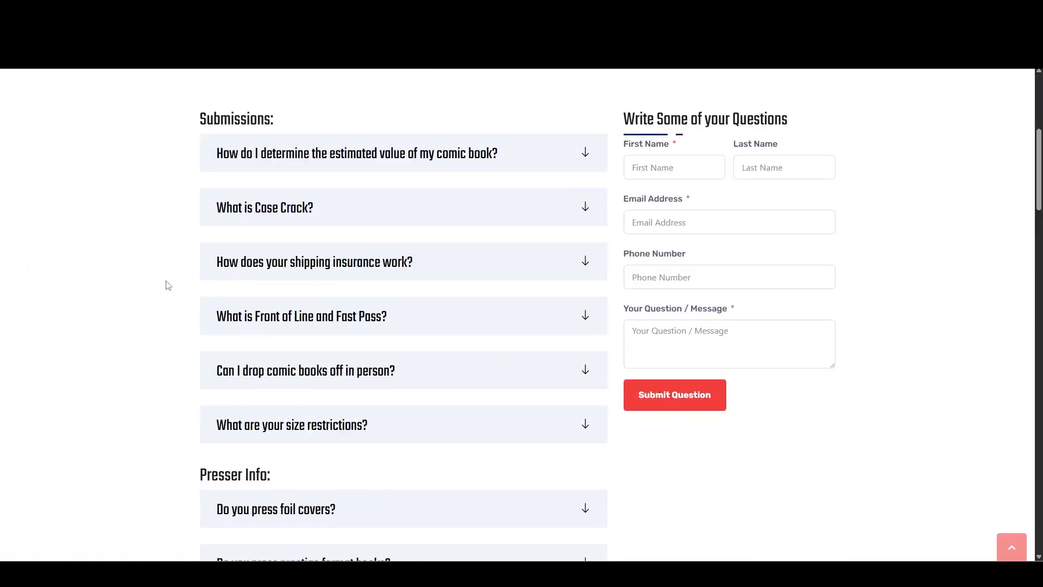
pyautogui.scroll(-5, 166, 284)
pyautogui.scroll(11, 155, 302)
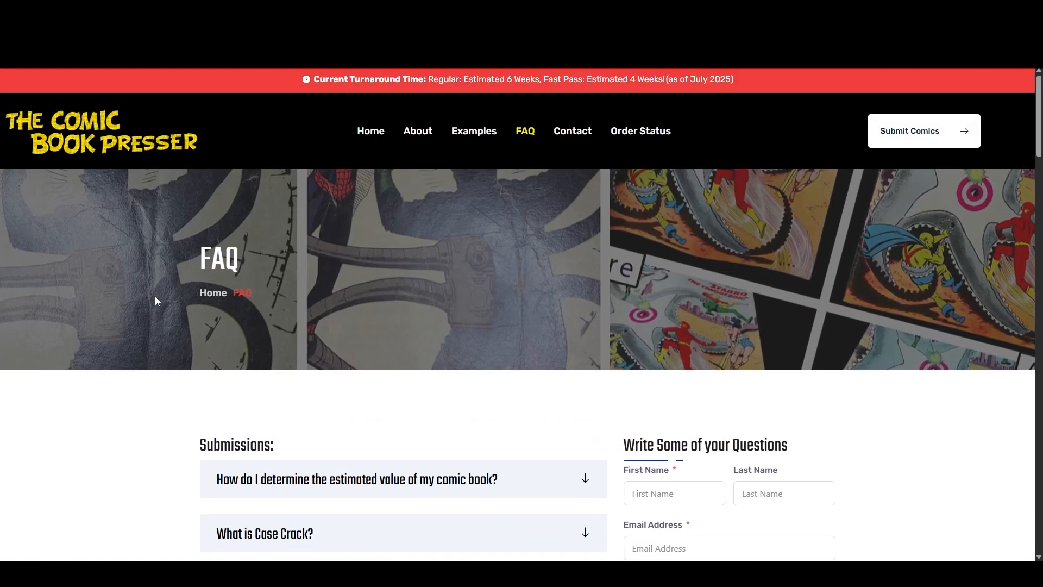
# Open the comic submission form and expand its pricing breakdown.
pyautogui.click(891, 137)
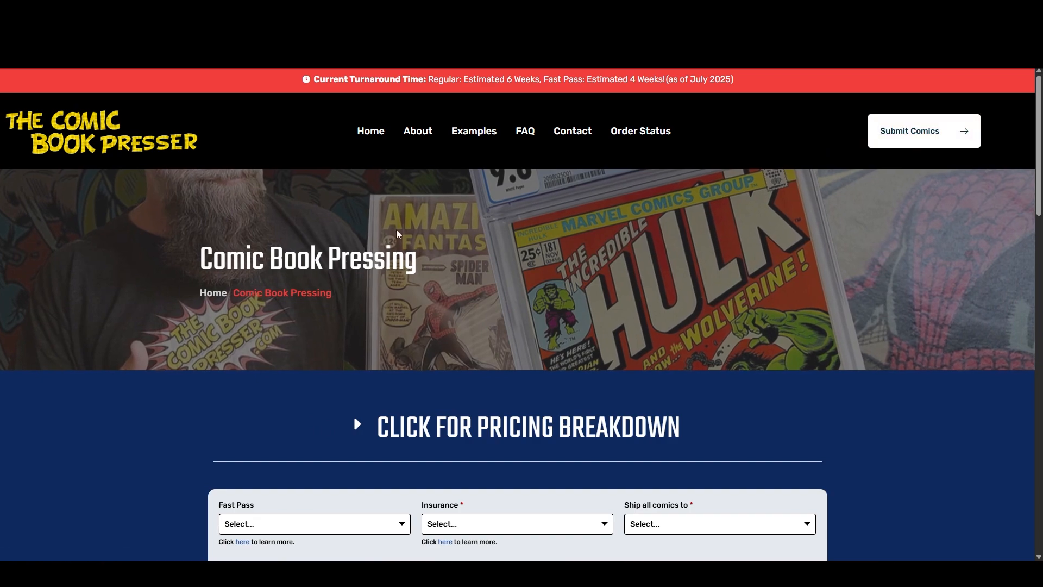
pyautogui.scroll(-4, 313, 236)
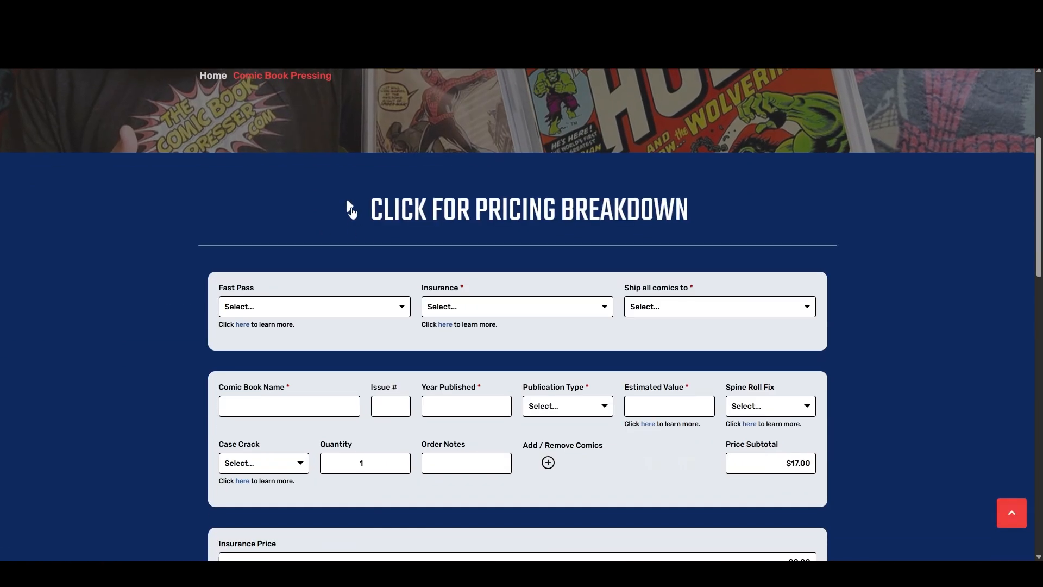
pyautogui.click(350, 210)
pyautogui.scroll(-2, 166, 205)
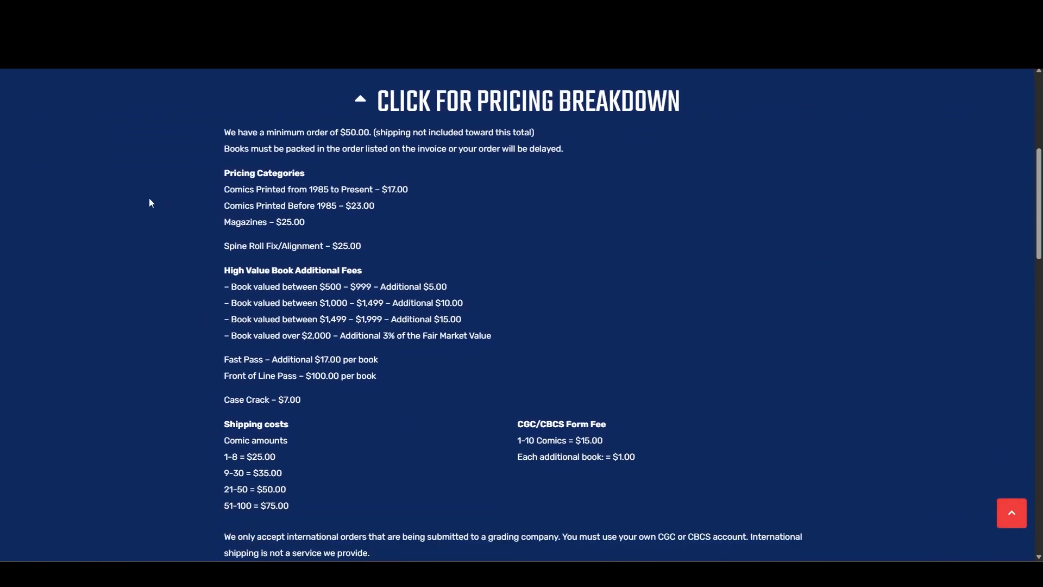
pyautogui.scroll(-1, 150, 203)
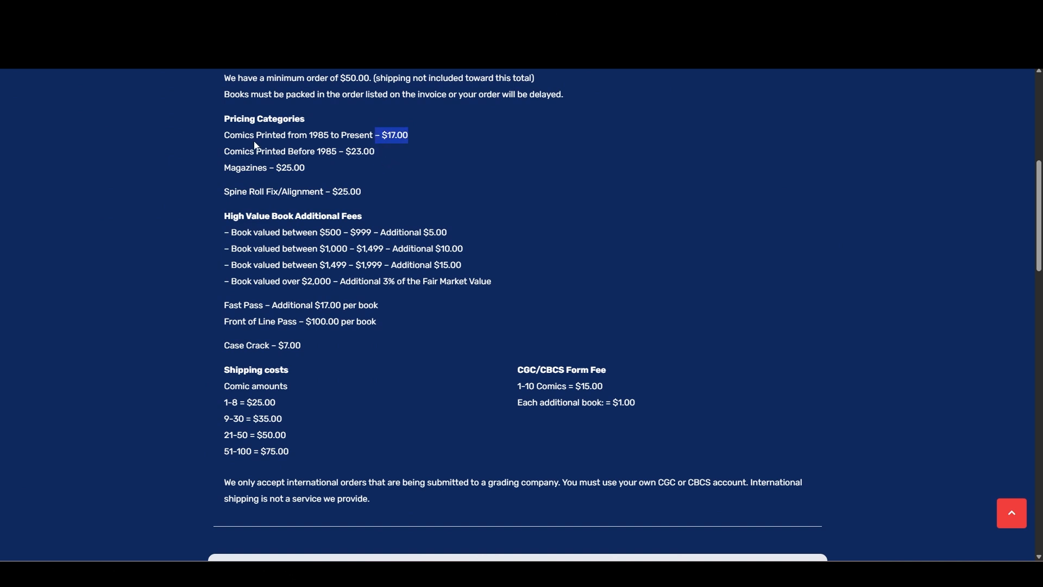
# Examine the pricing breakdown, highlighting the pre-1985 comics price, the magazine price and the additional fee for books over $2,000.
pyautogui.moveTo(235, 152); pyautogui.dragTo(376, 151)
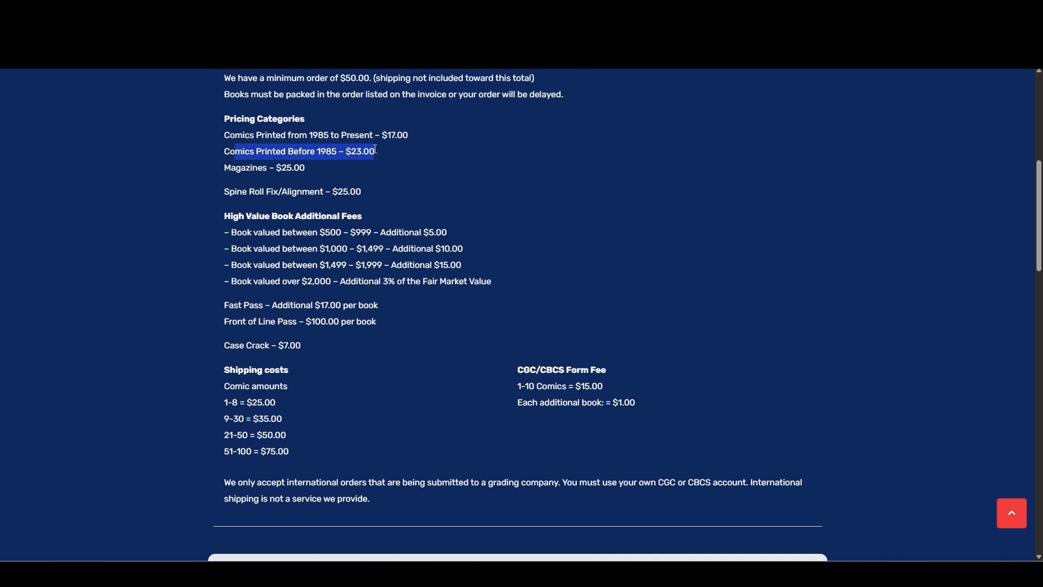
pyautogui.moveTo(306, 167); pyautogui.dragTo(284, 169)
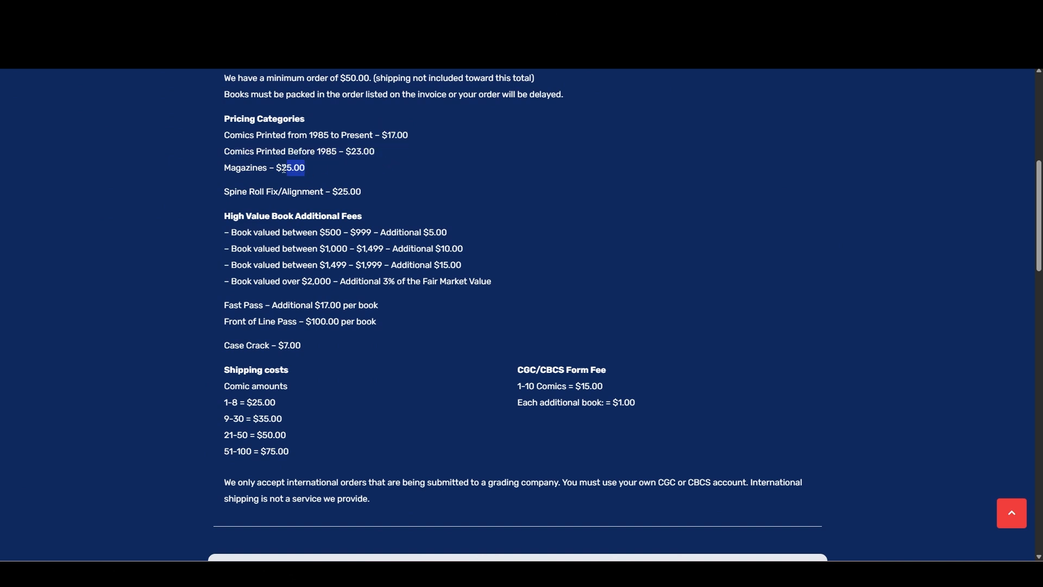
pyautogui.click(408, 178)
pyautogui.moveTo(500, 283); pyautogui.dragTo(339, 281)
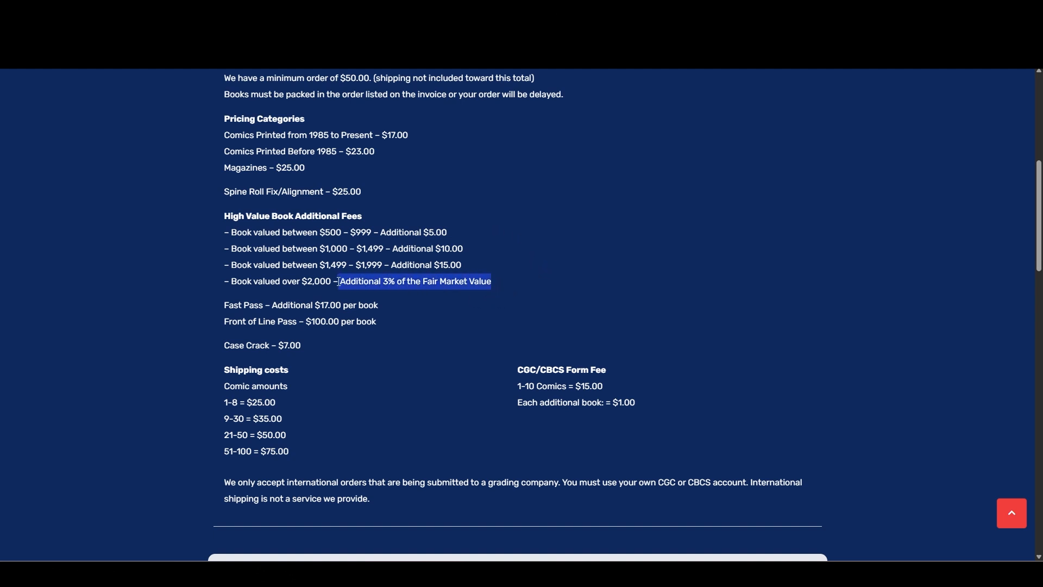
pyautogui.click(446, 321)
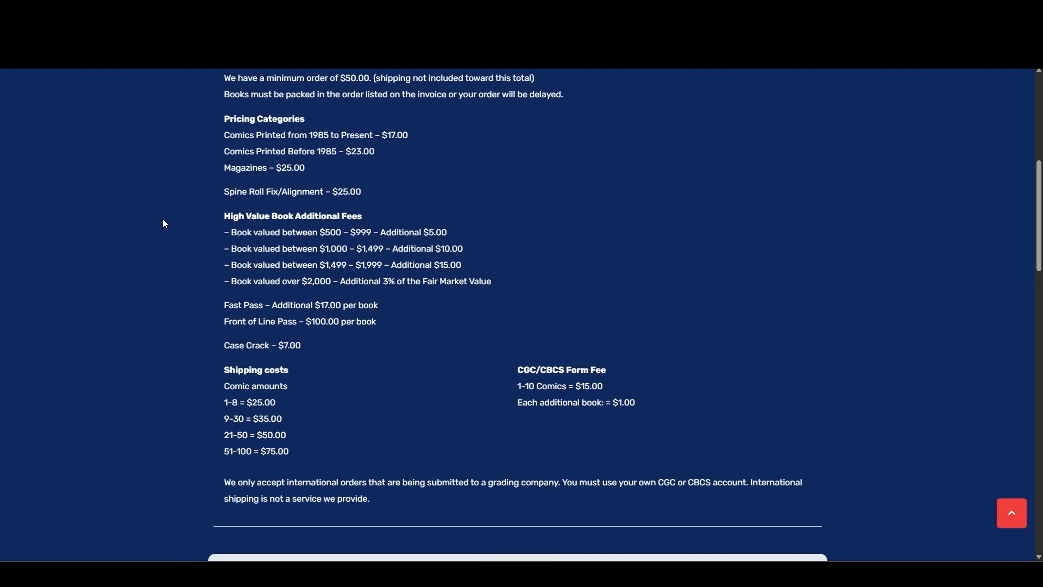
# Collapse the pricing breakdown and return to the submission form fields.
pyautogui.scroll(5, 201, 255)
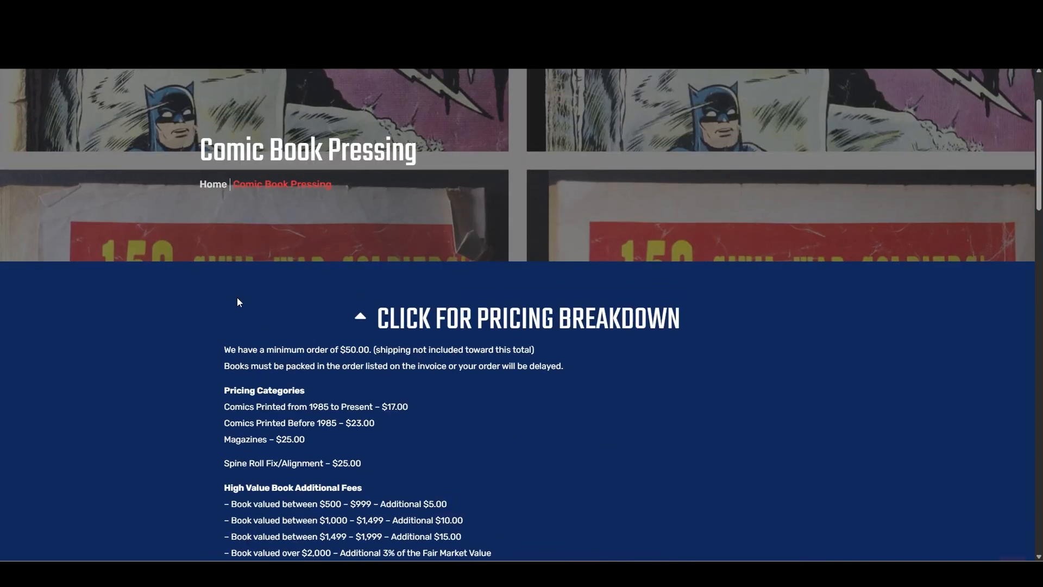
pyautogui.scroll(-4, 151, 287)
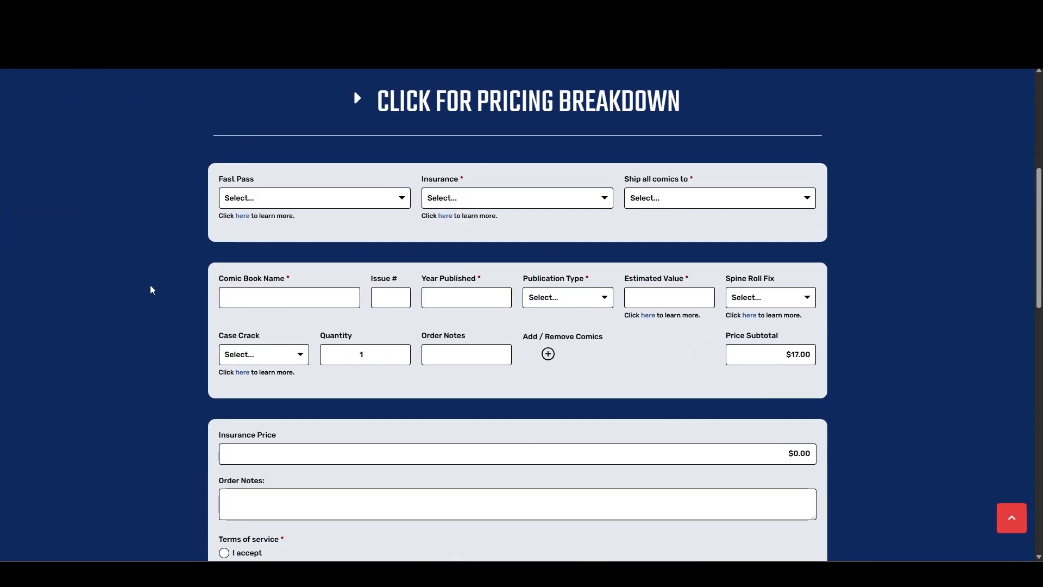
pyautogui.scroll(5, 150, 296)
pyautogui.click(361, 377)
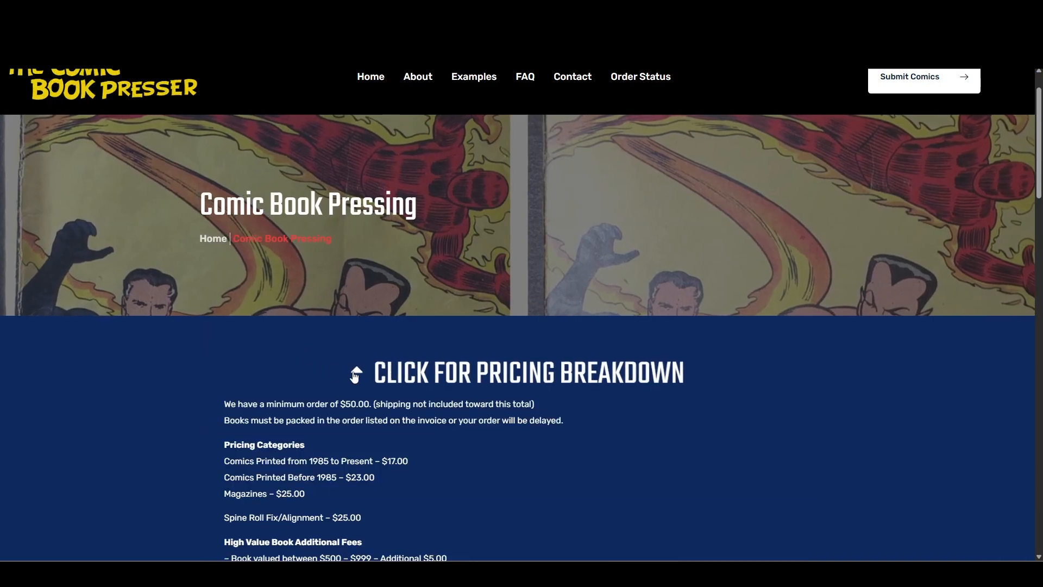
pyautogui.click(361, 375)
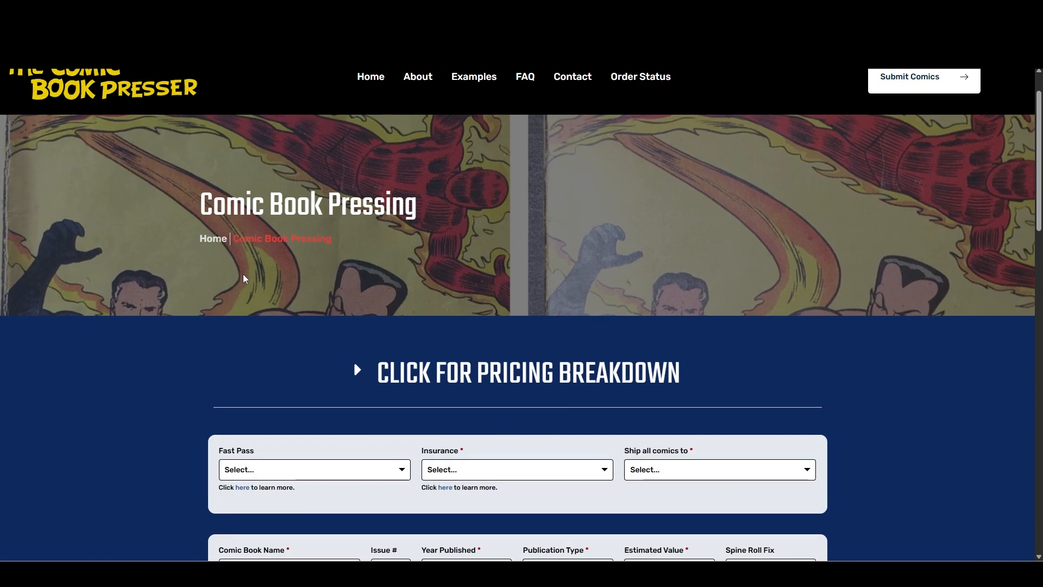
pyautogui.scroll(-4, 243, 275)
pyautogui.scroll(-1, 188, 223)
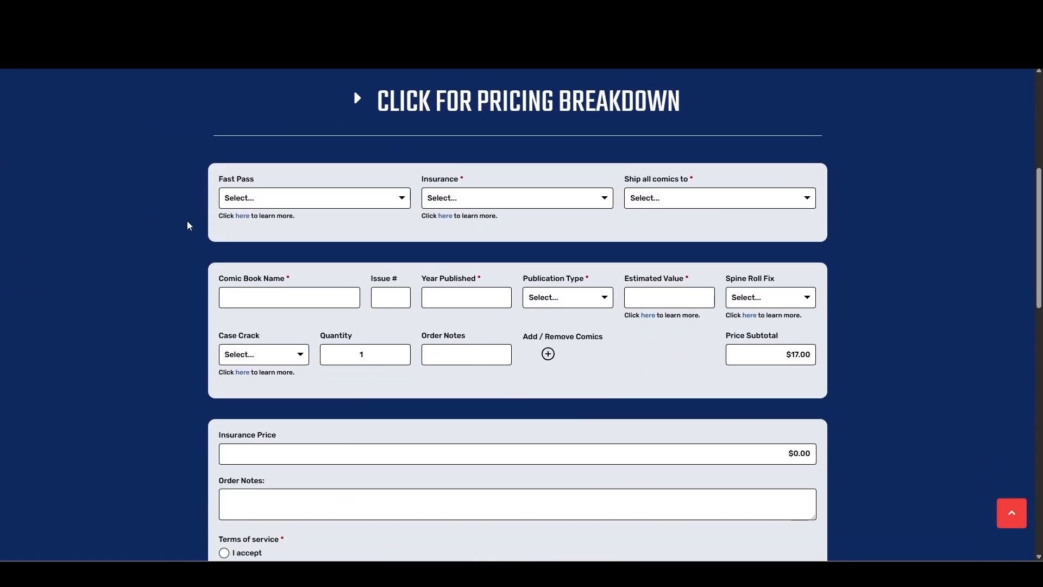
# Review the available Fast Pass options in the submission form without choosing one.
pyautogui.click(298, 201)
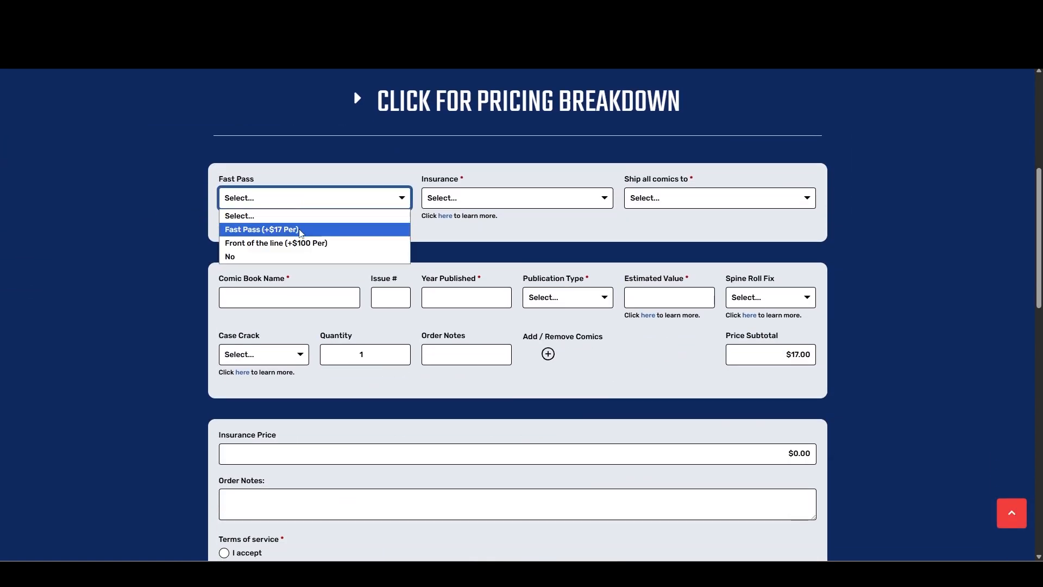
pyautogui.click(162, 225)
pyautogui.scroll(6, 161, 226)
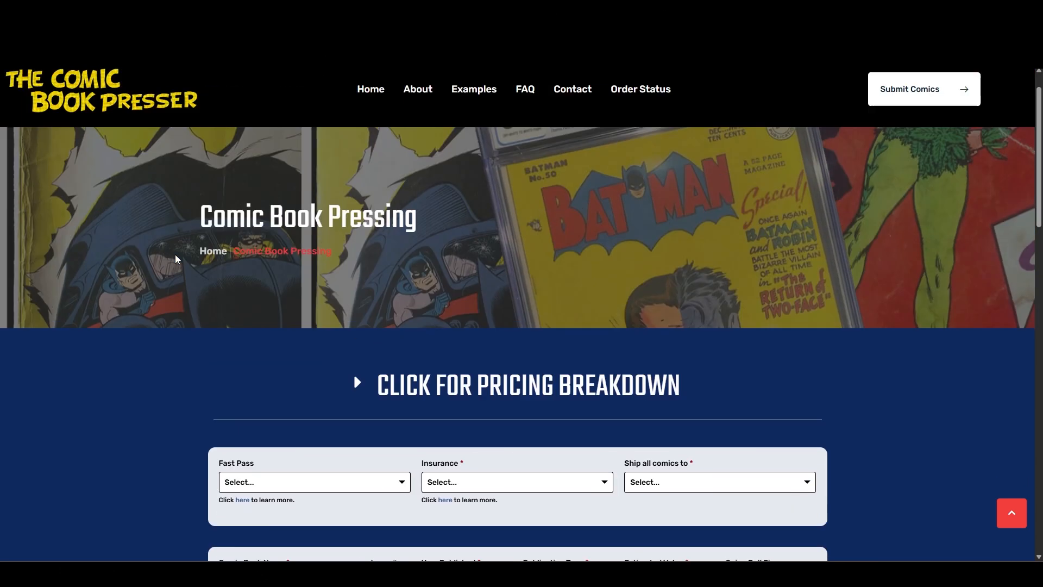
pyautogui.scroll(-5, 131, 303)
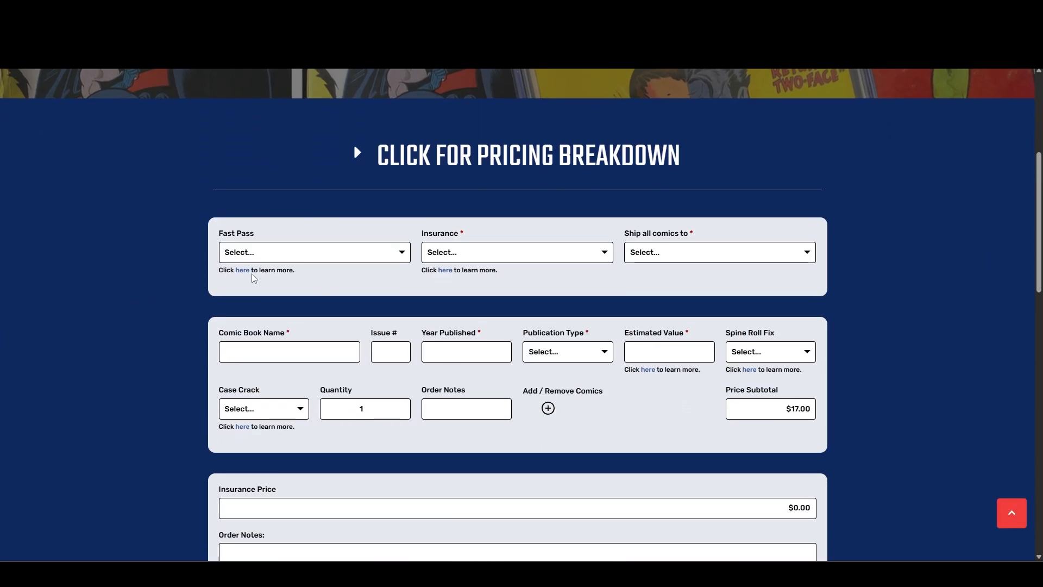
pyautogui.click(288, 253)
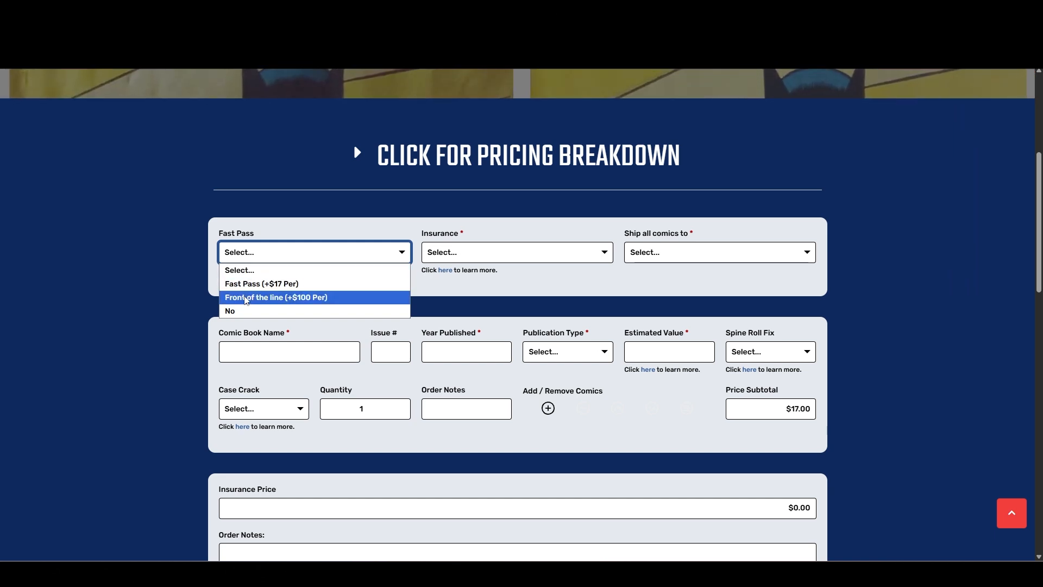
pyautogui.click(210, 293)
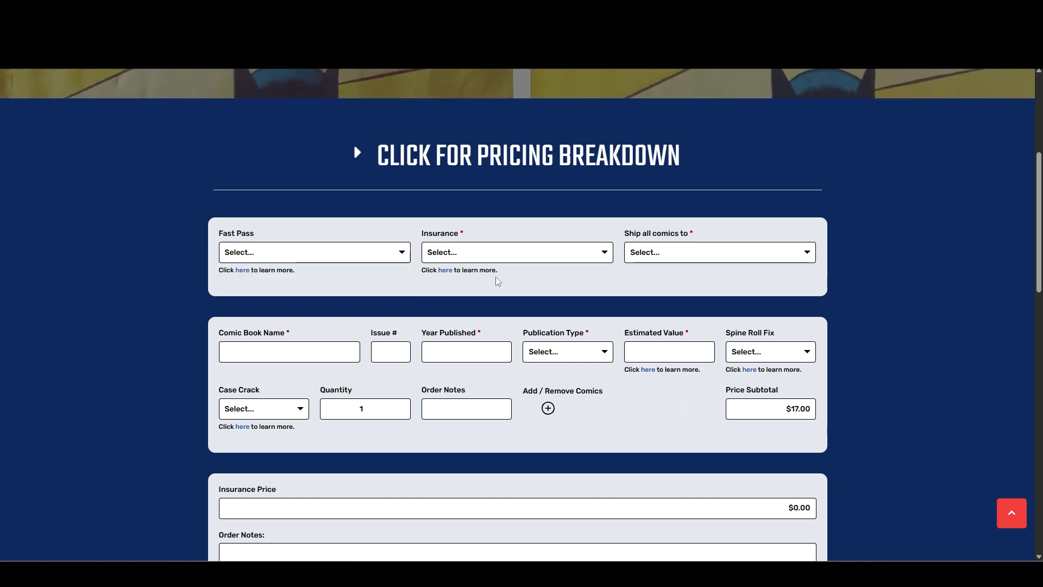
# Set both Fast Pass and Insurance to No in the submission form.
pyautogui.click(341, 256)
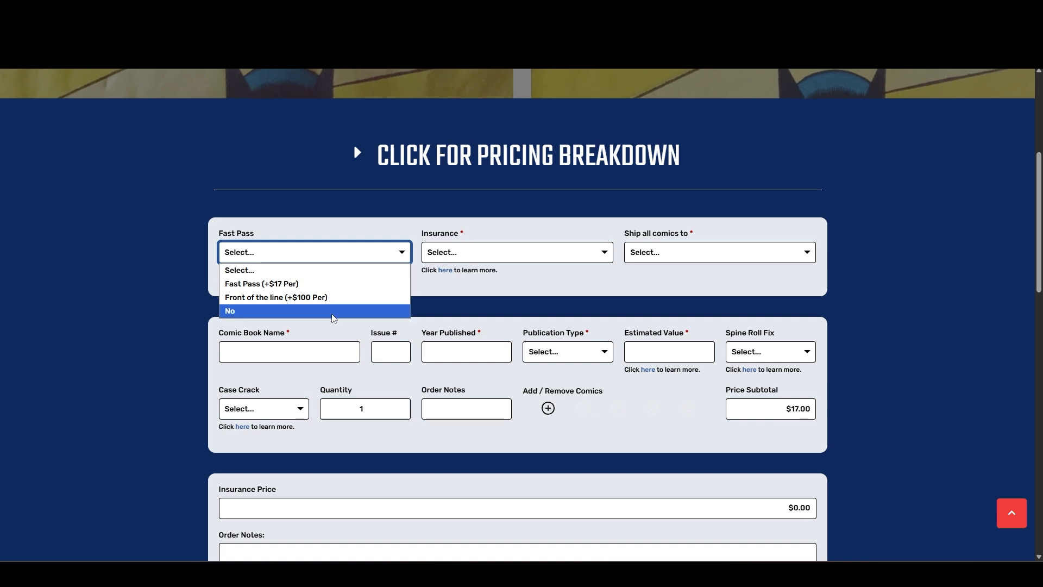
pyautogui.click(293, 311)
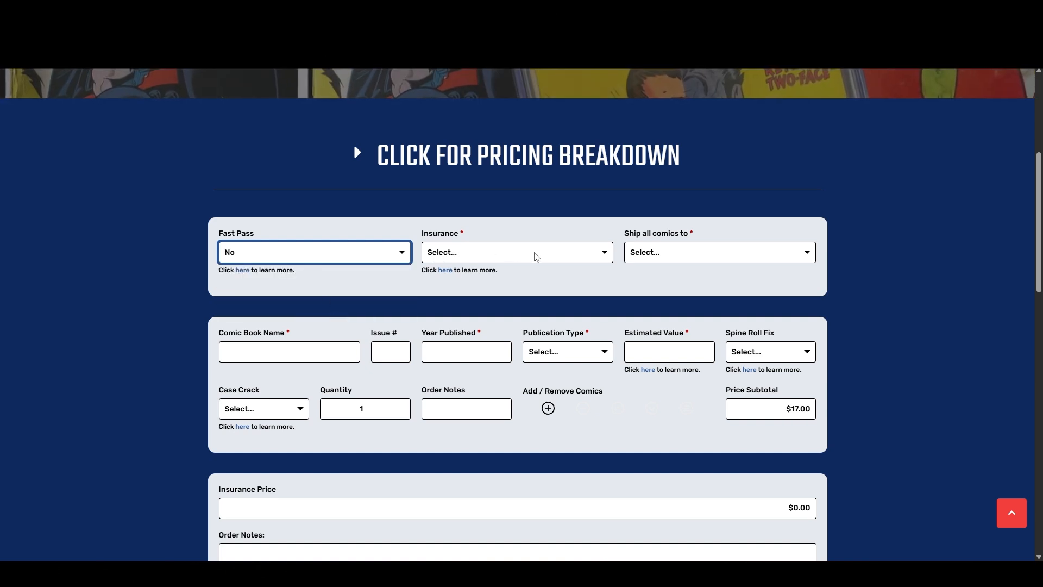
pyautogui.click(536, 256)
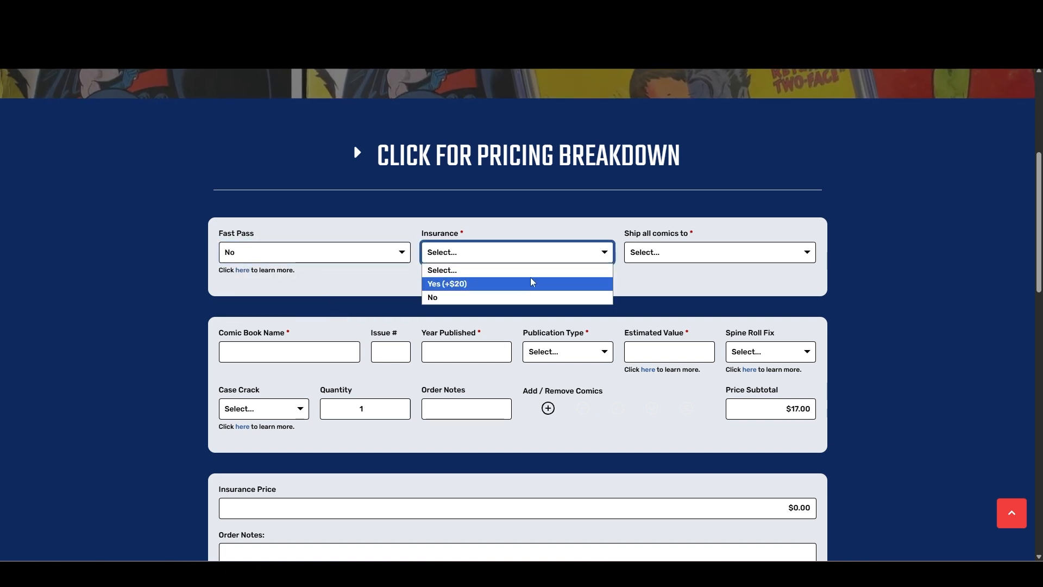
pyautogui.click(524, 296)
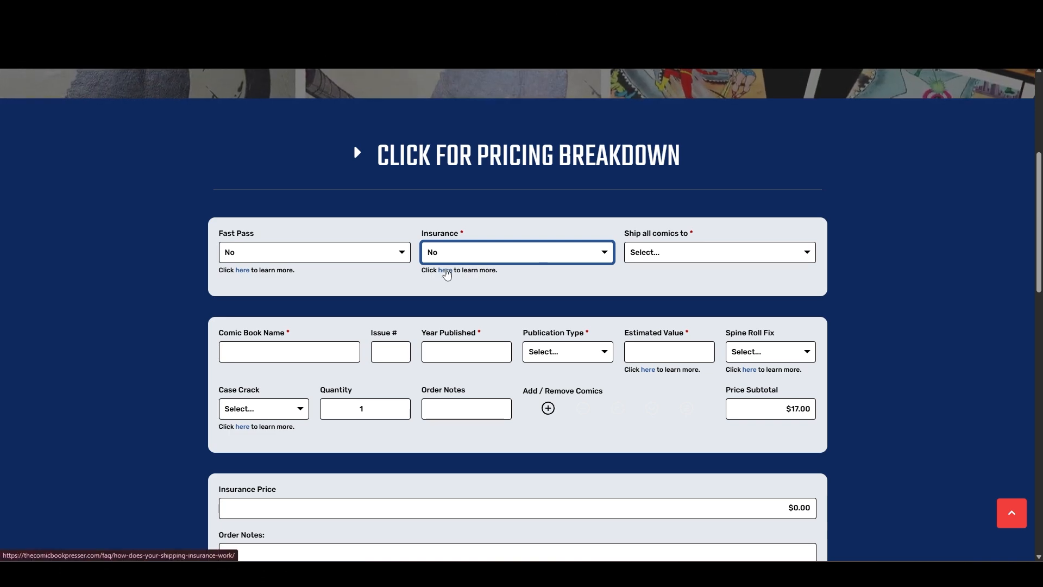
# Open the help page on how shipping insurance works and read the answer under the highlighted question.
pyautogui.click(445, 271)
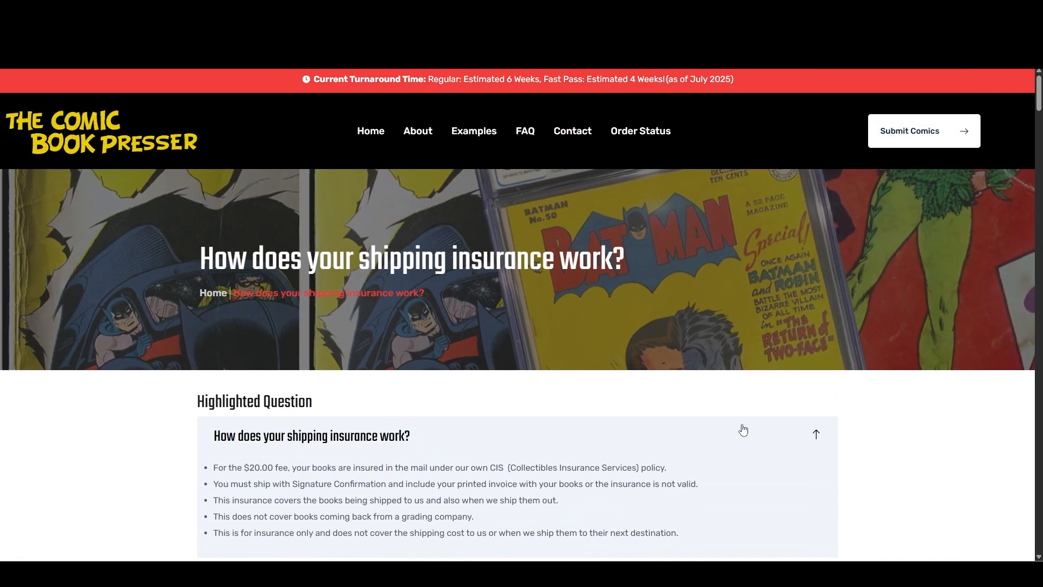
pyautogui.click(744, 429)
pyautogui.scroll(-2, 755, 380)
pyautogui.click(421, 328)
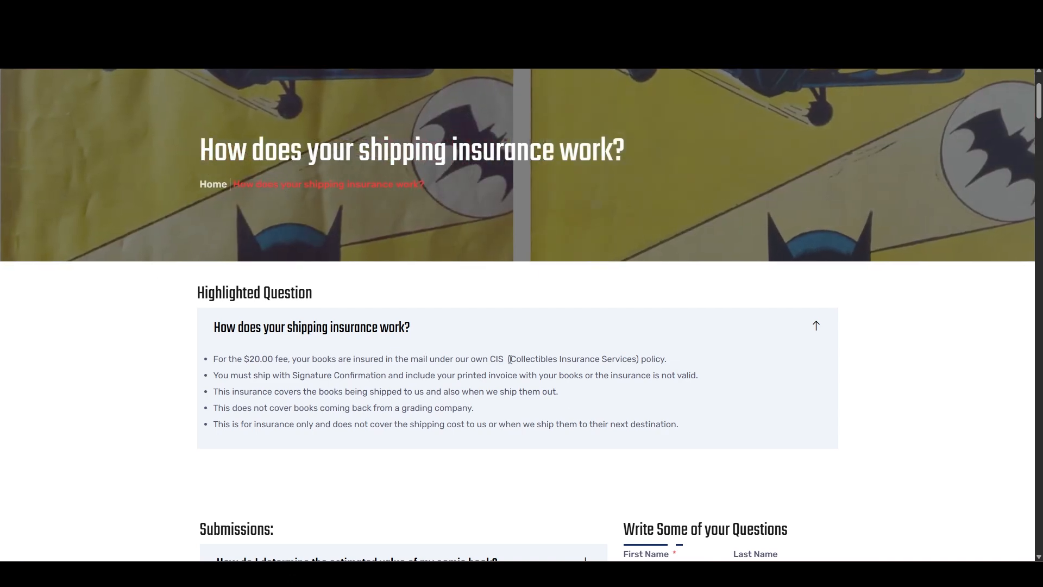
# Highlight the Collectibles Insurance Services wording in the insurance answer, return to the submission form and set Insurance to Yes (+$20).
pyautogui.moveTo(509, 359); pyautogui.dragTo(637, 369)
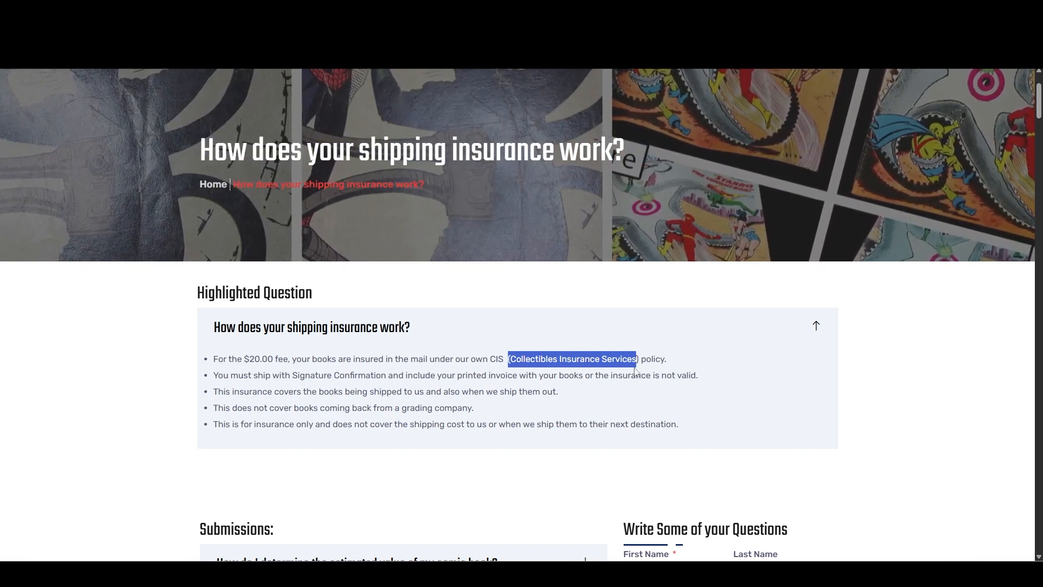
pyautogui.click(682, 385)
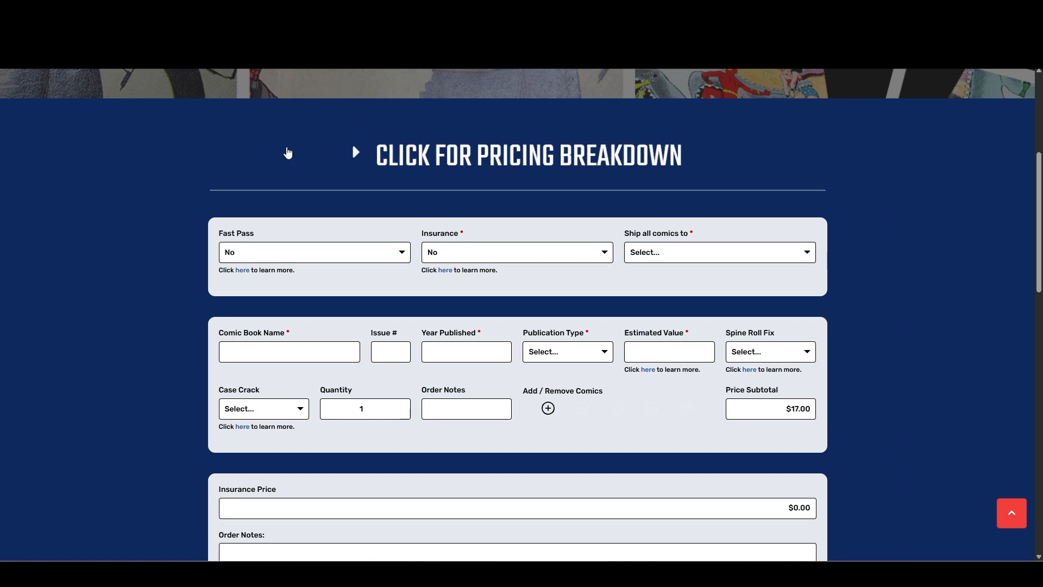
pyautogui.click(502, 251)
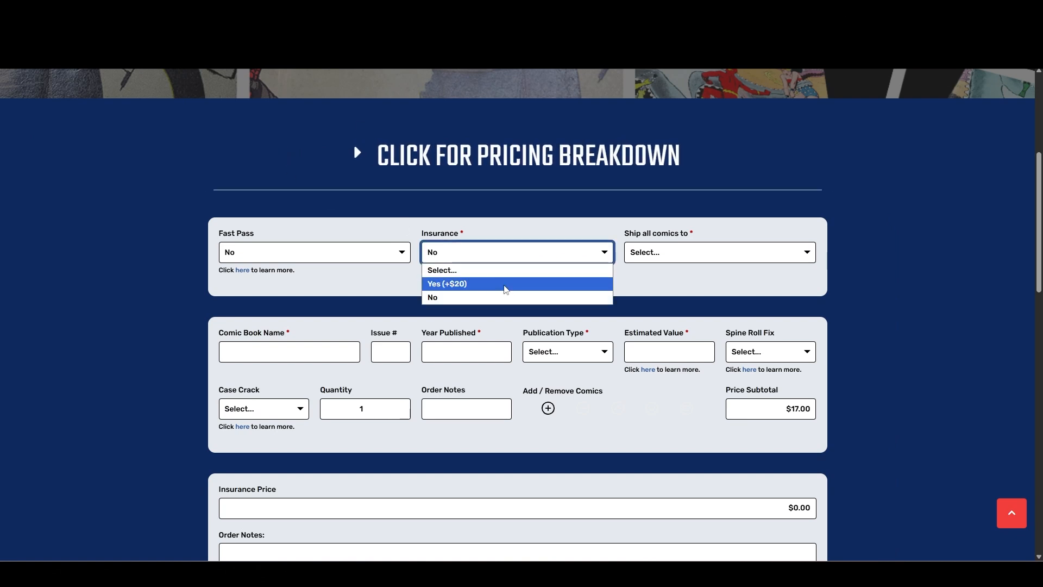
pyautogui.click(506, 284)
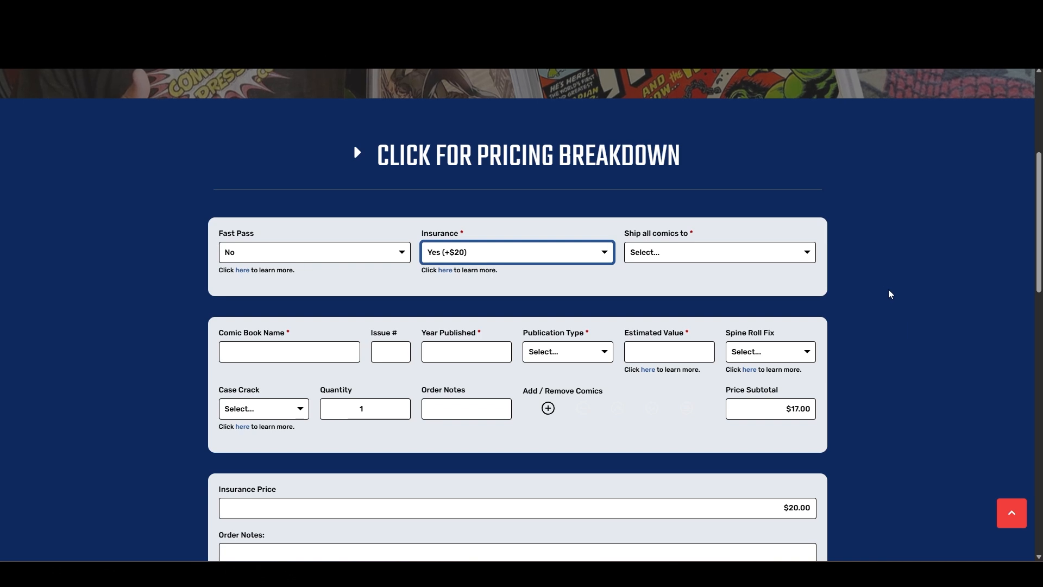
# Try Return to customer as the shipping destination for all comics, and change it to Ship to CGC.
pyautogui.click(784, 260)
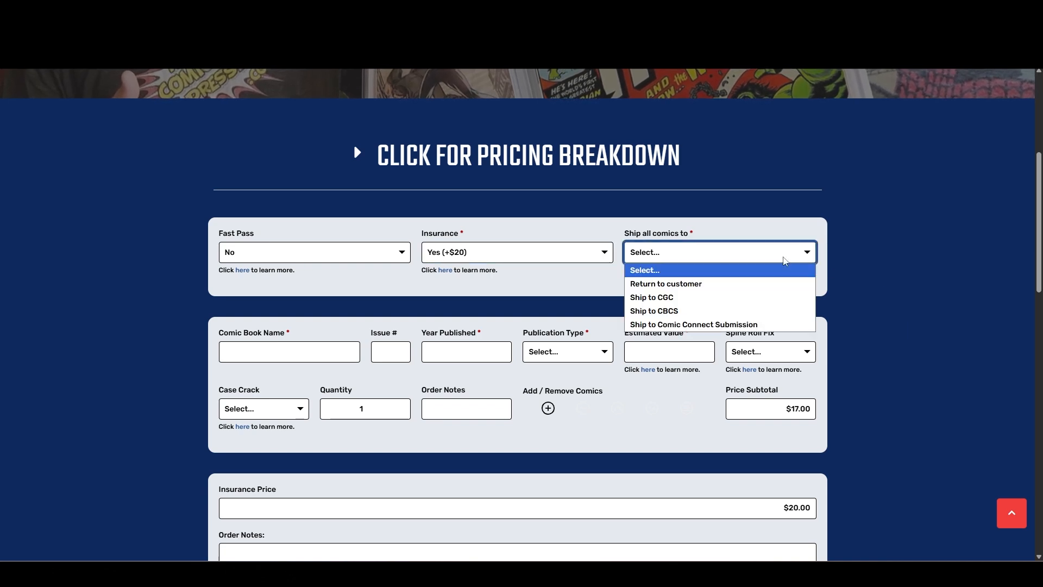
pyautogui.click(767, 288)
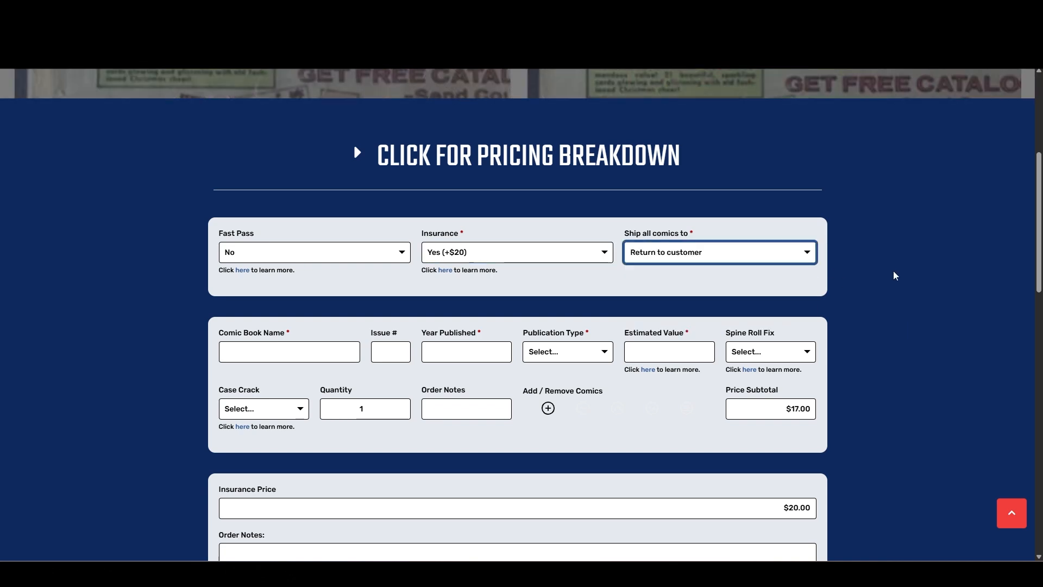
pyautogui.click(782, 258)
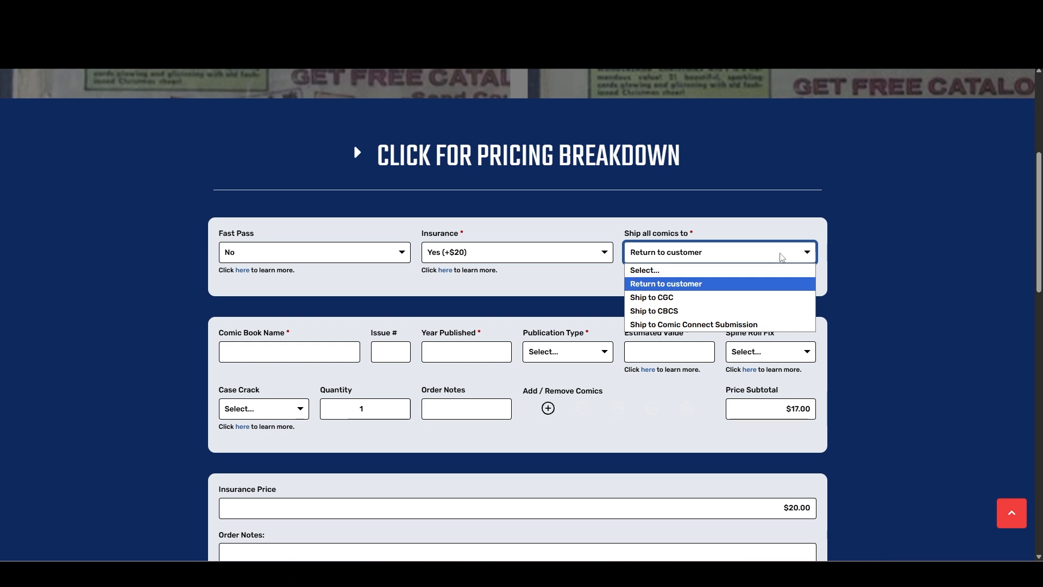
pyautogui.click(750, 301)
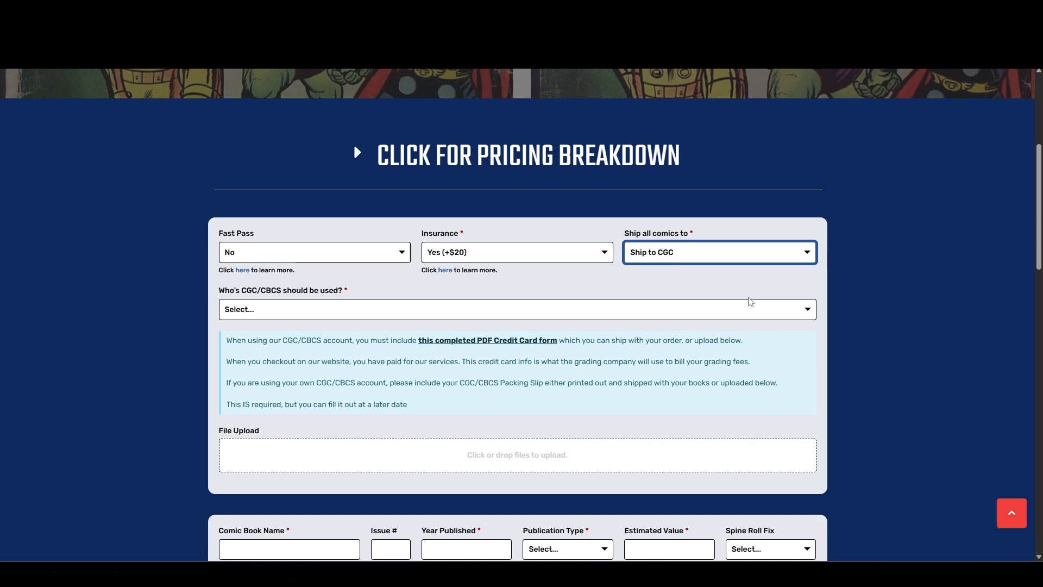
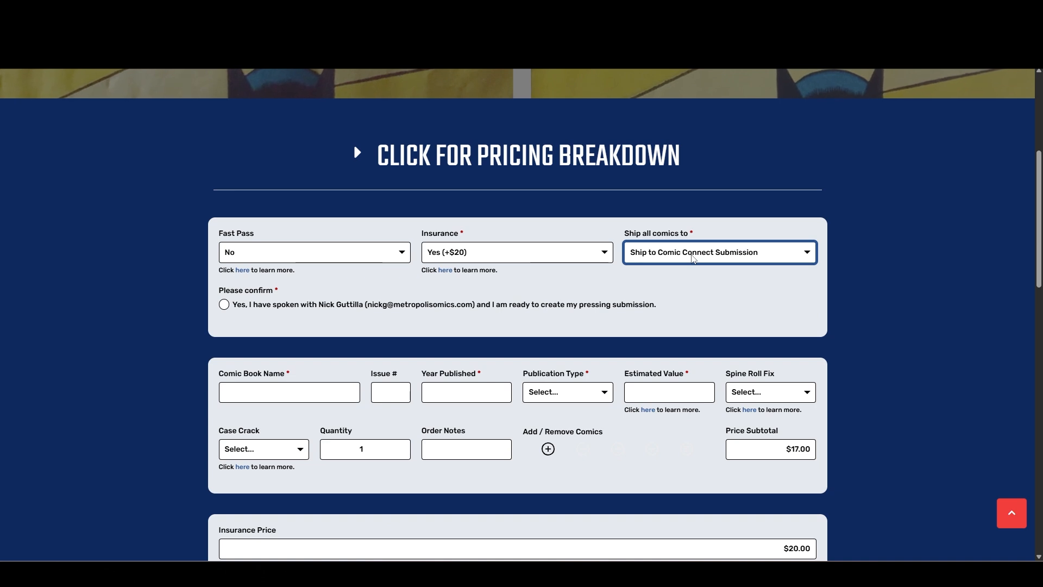
# Try Ship to CGC as the destination for all comics, and settle on Return to customer.
pyautogui.click(692, 258)
pyautogui.click(683, 299)
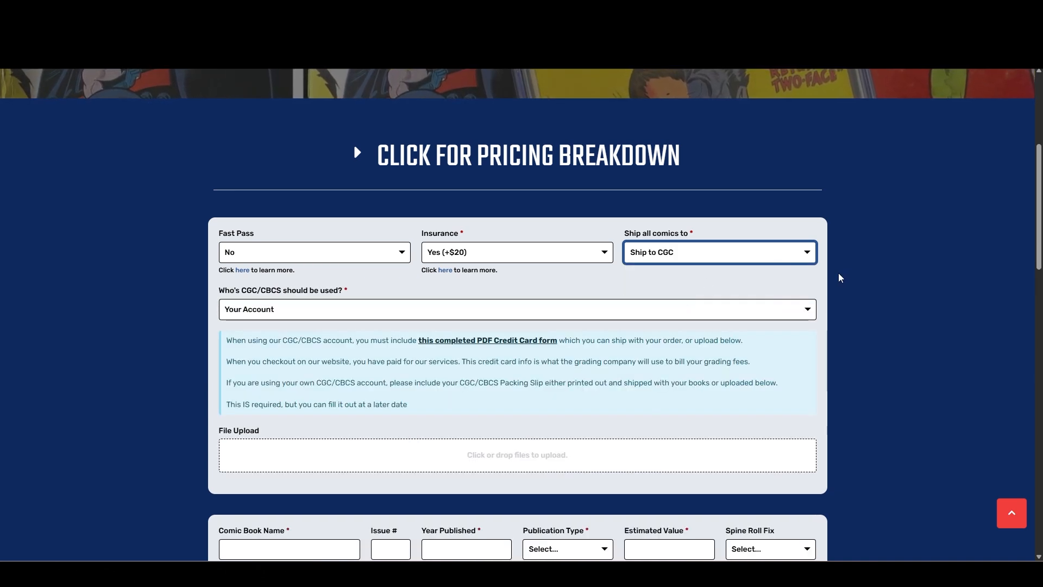
pyautogui.click(753, 256)
pyautogui.click(755, 257)
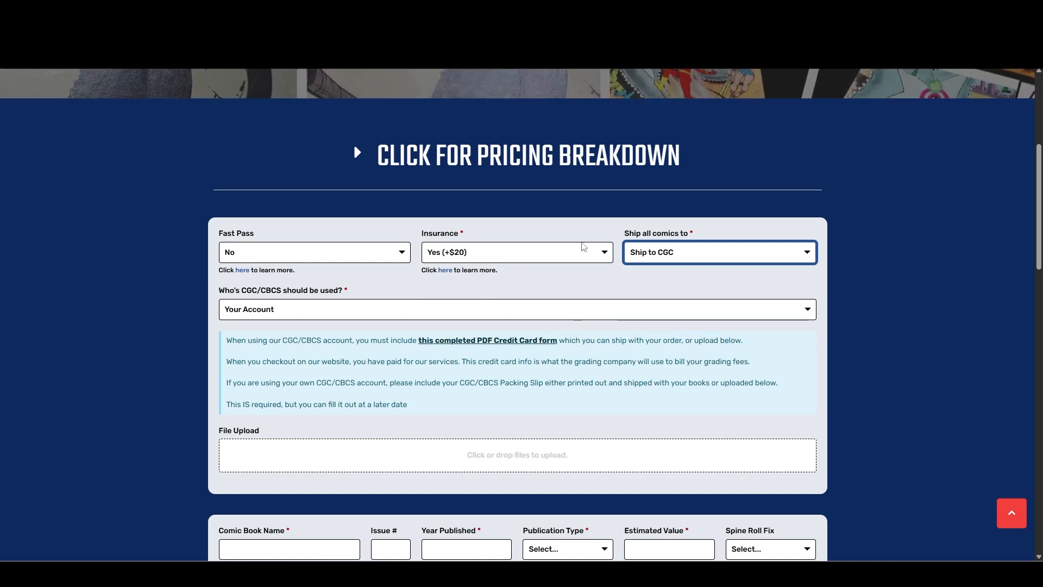
pyautogui.click(728, 255)
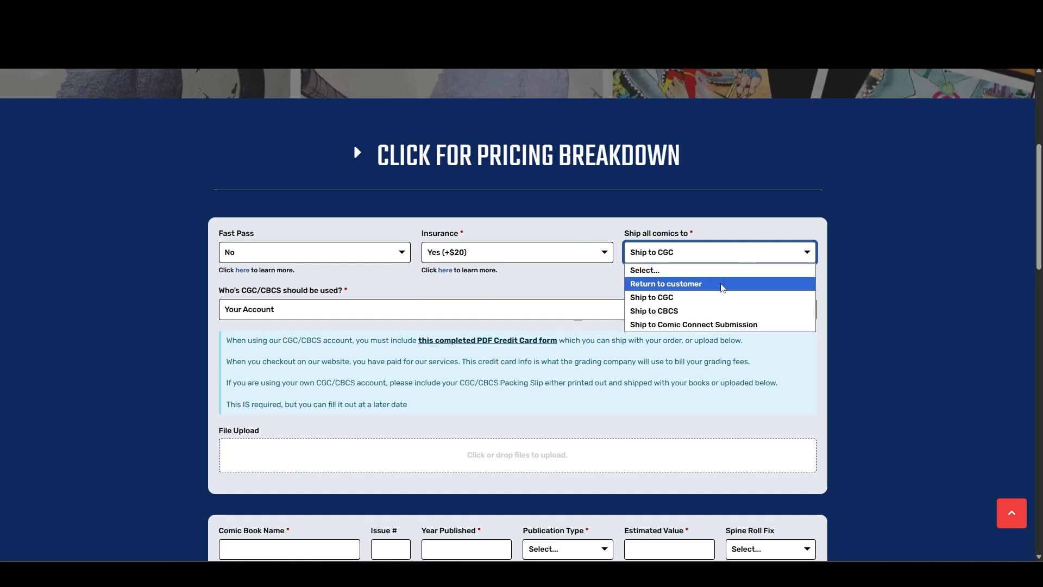
pyautogui.click(724, 283)
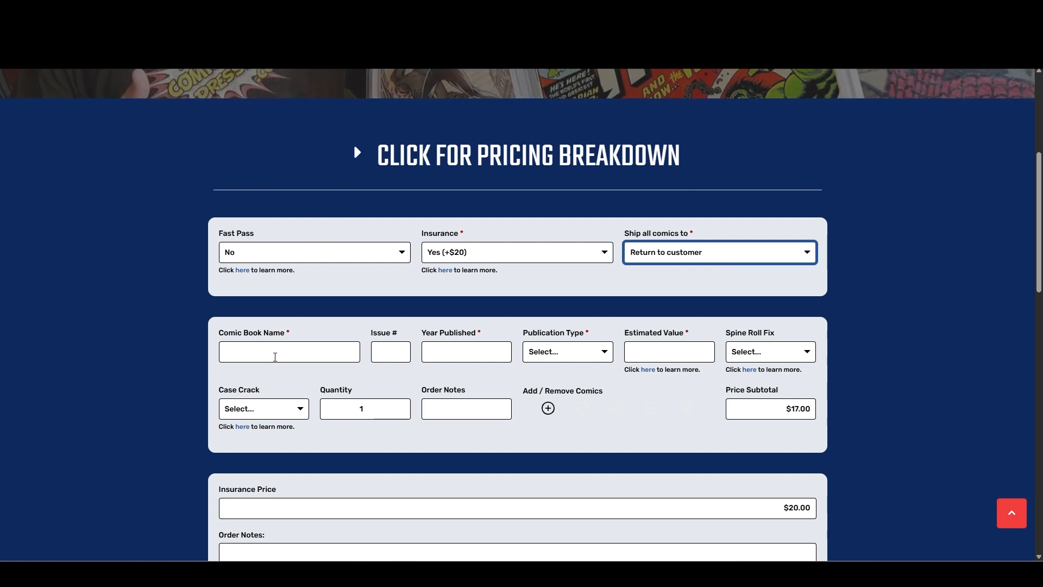
# Enter Avengers as the first comic's name, with issue number 1 and year published 2012.
pyautogui.click(277, 352)
pyautogui.click(166, 280)
pyautogui.scroll(-2, 166, 281)
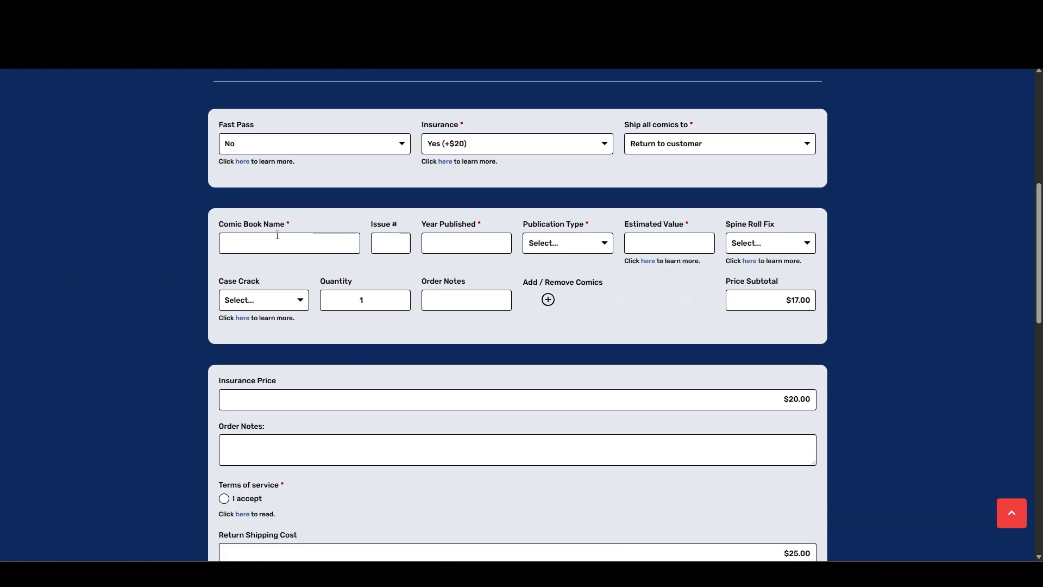
pyautogui.click(275, 242)
pyautogui.click(286, 270)
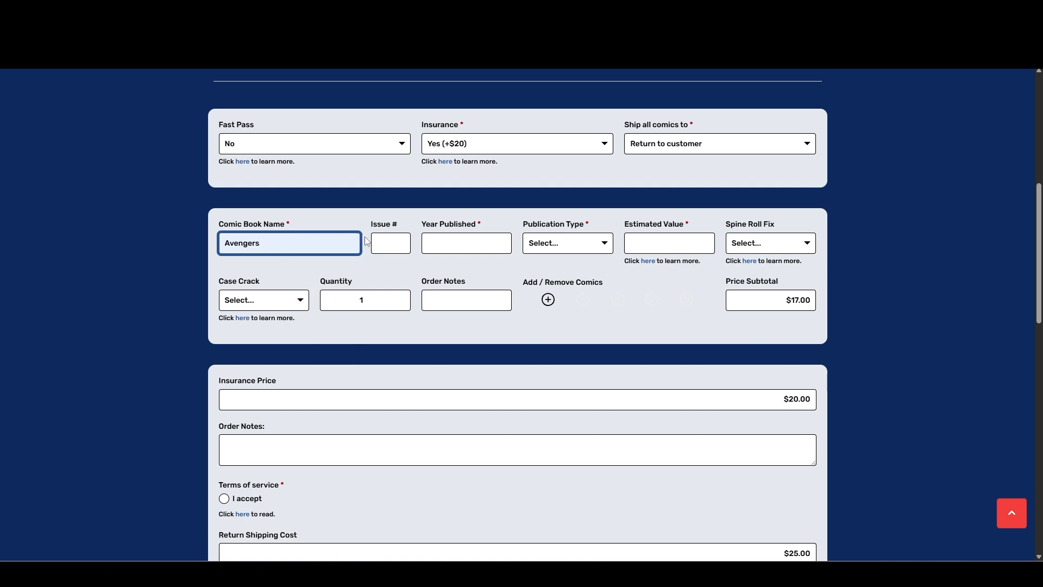
pyautogui.click(388, 250)
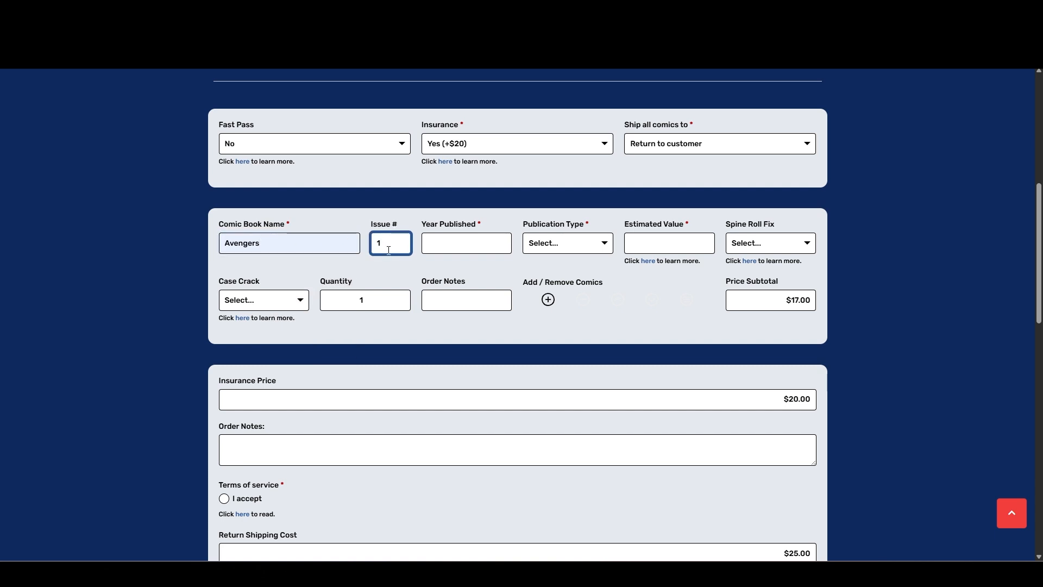
pyautogui.click(437, 252)
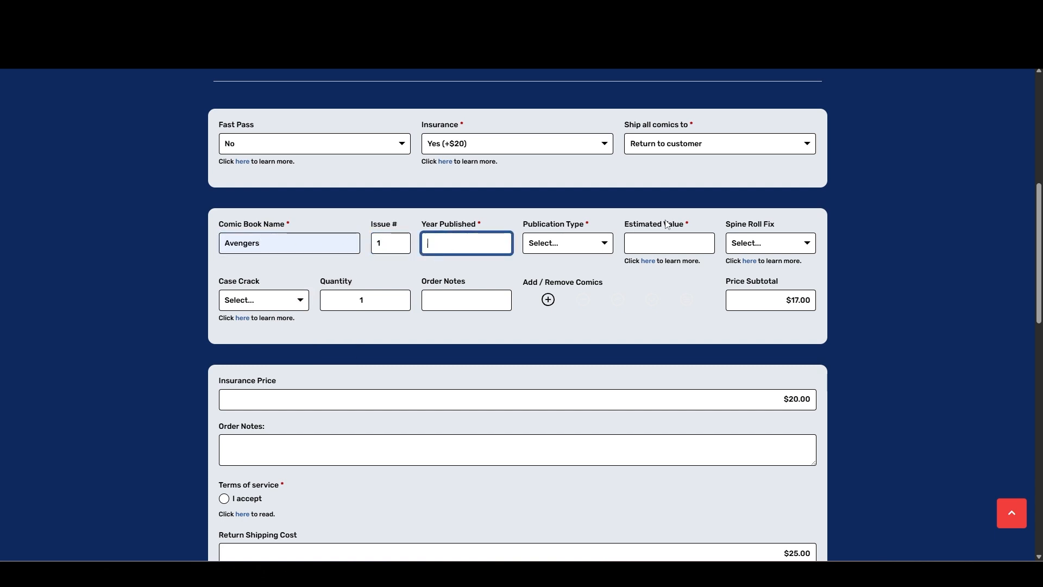
pyautogui.write('2012')
# Set the Avengers entry's publication type to Comic and its estimated value to 100.
pyautogui.click(591, 248)
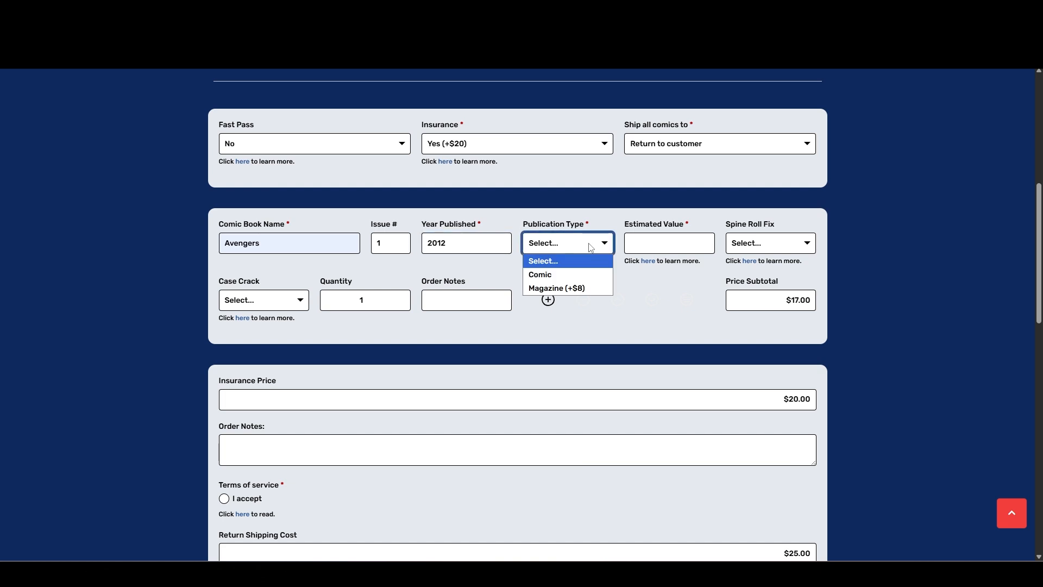
pyautogui.click(591, 274)
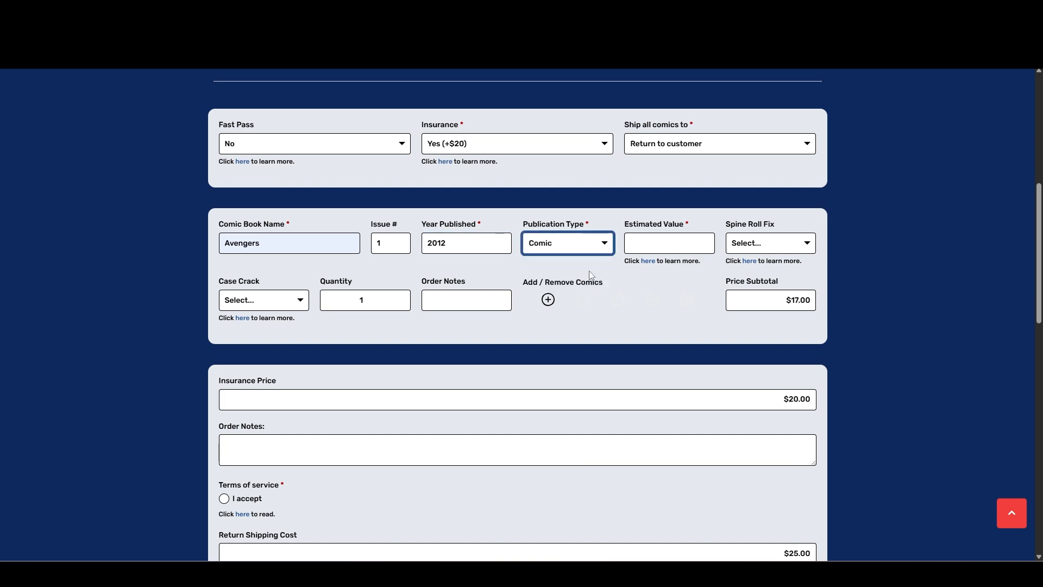
pyautogui.click(686, 244)
pyautogui.write('100')
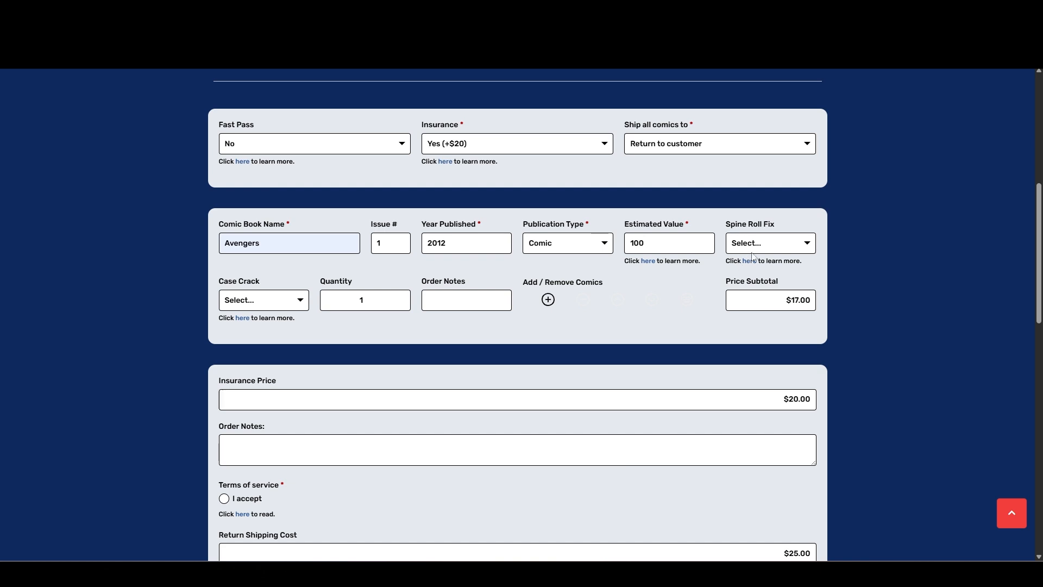
# View the Spine Roll Fix choices, open its help page and examine the before and after examples of fixed spine rolls.
pyautogui.click(770, 248)
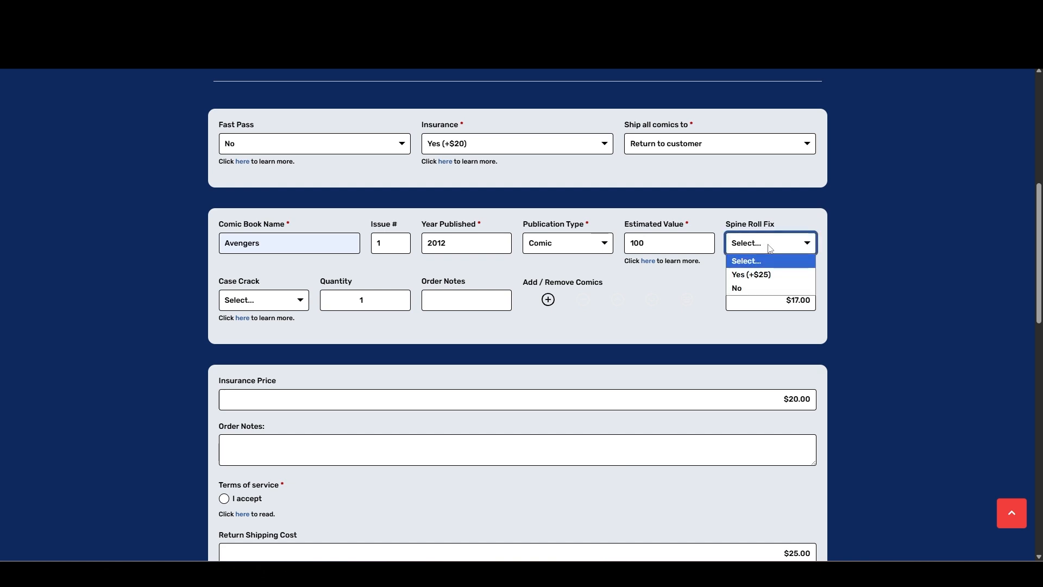
pyautogui.click(687, 266)
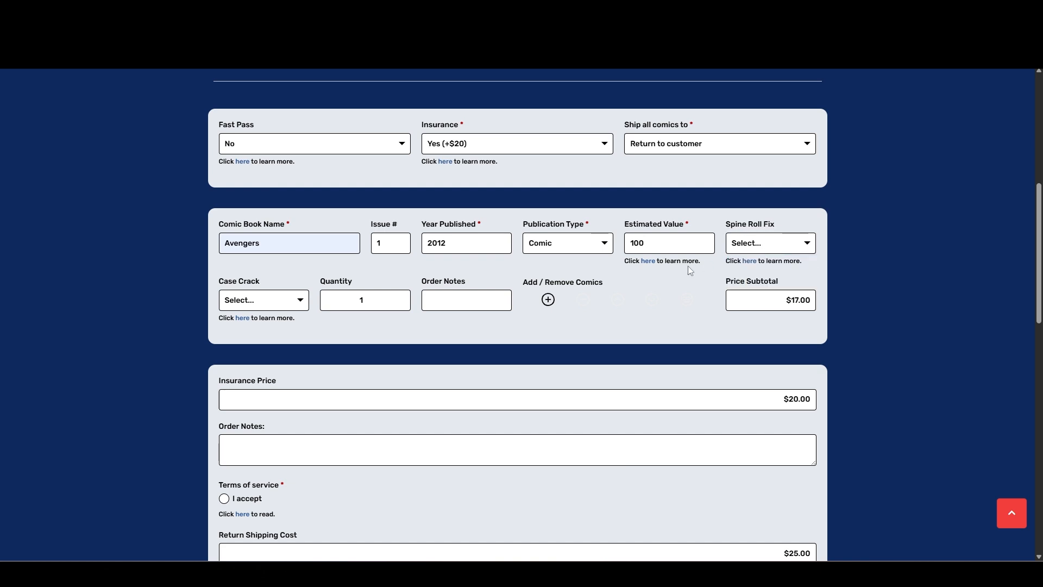
pyautogui.click(751, 264)
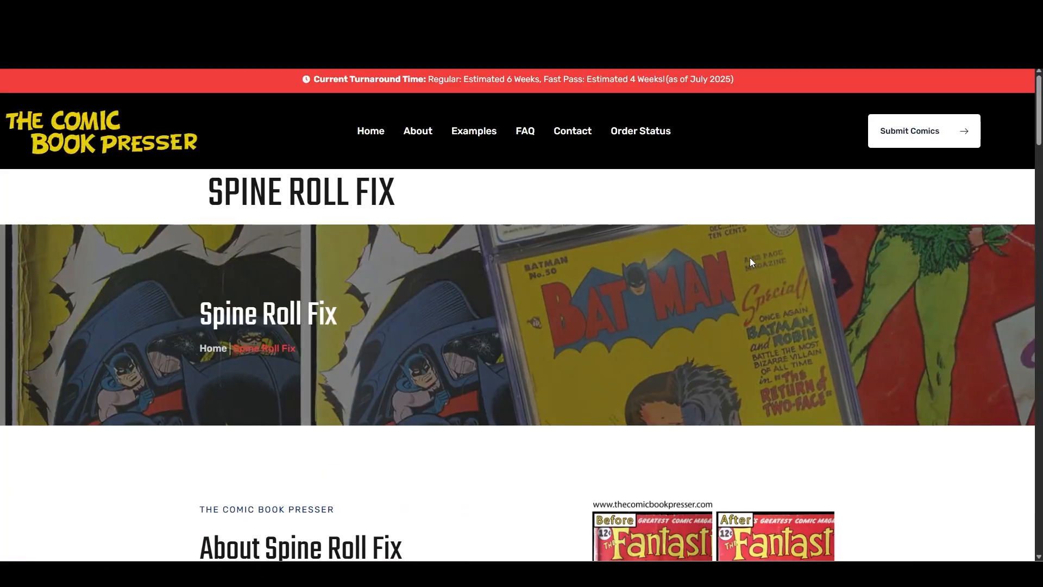
pyautogui.scroll(-5, 750, 258)
pyautogui.scroll(-8, 235, 300)
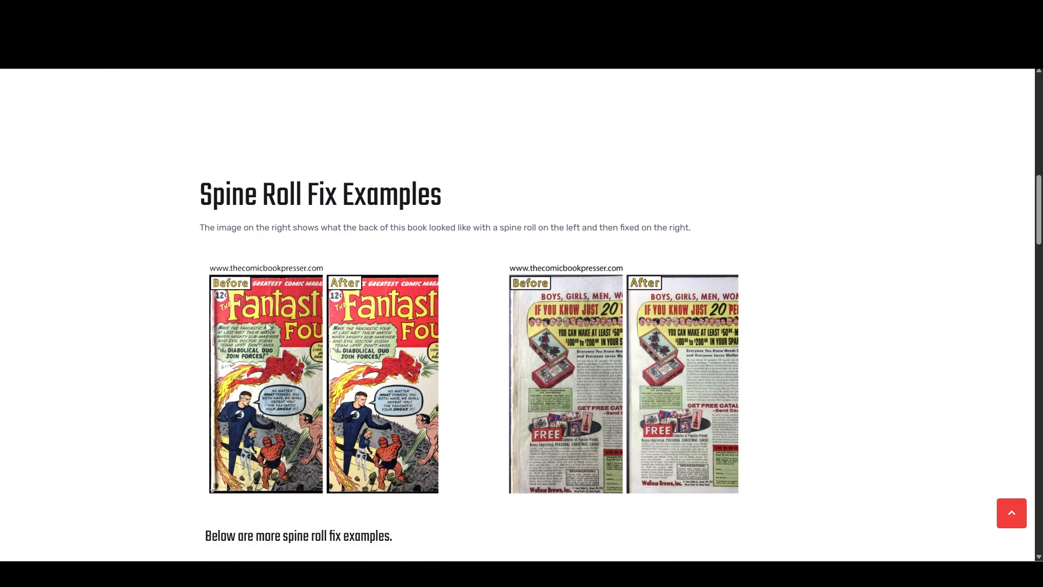
pyautogui.scroll(-4, 556, 290)
pyautogui.scroll(-2, 548, 290)
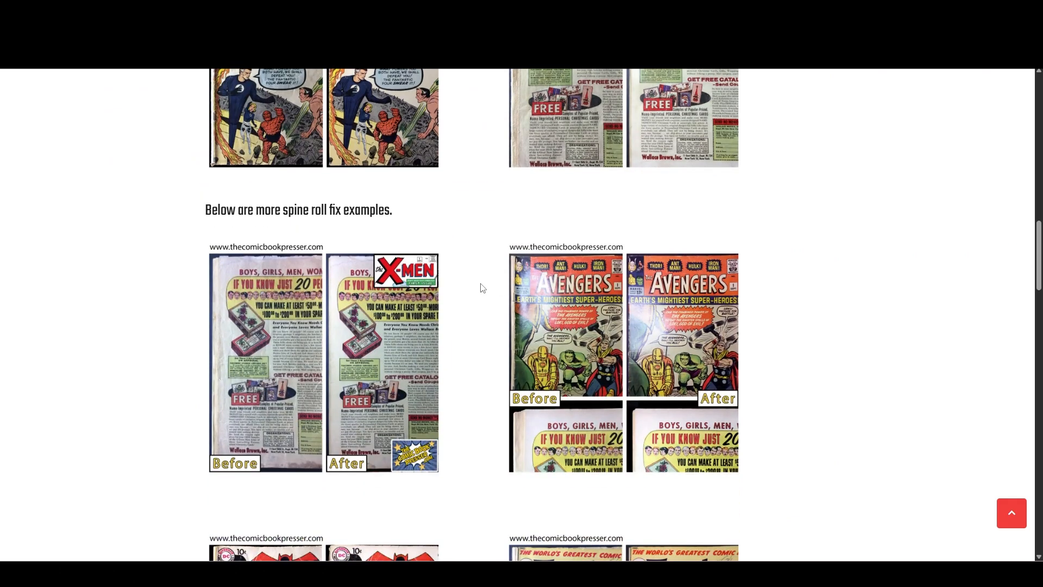
# Read the explanations of defects that are not spine rolls, review the examples again and return to the submission form.
pyautogui.scroll(-5, 482, 288)
pyautogui.scroll(-9, 477, 283)
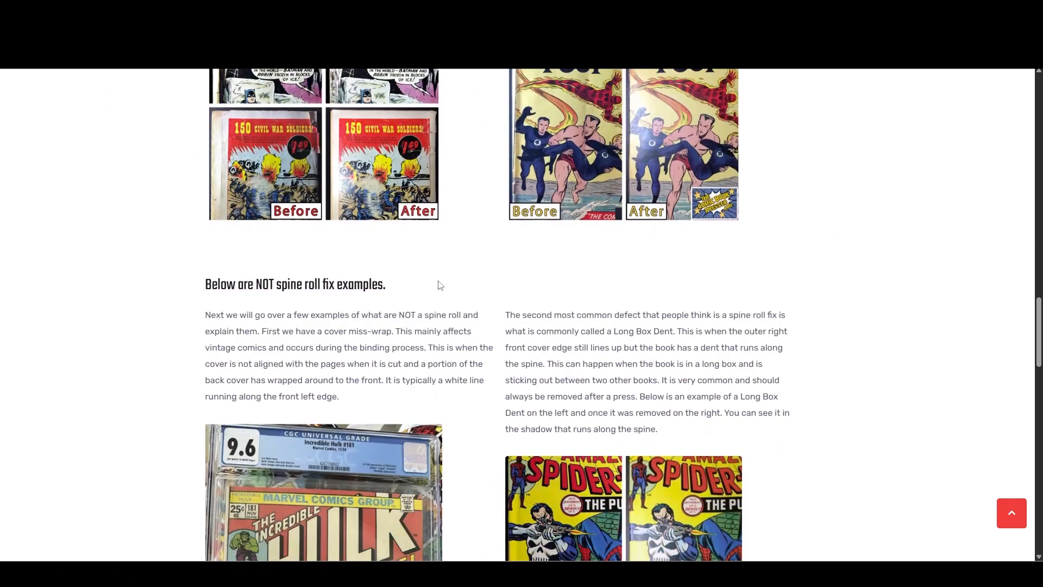
pyautogui.scroll(-2, 355, 263)
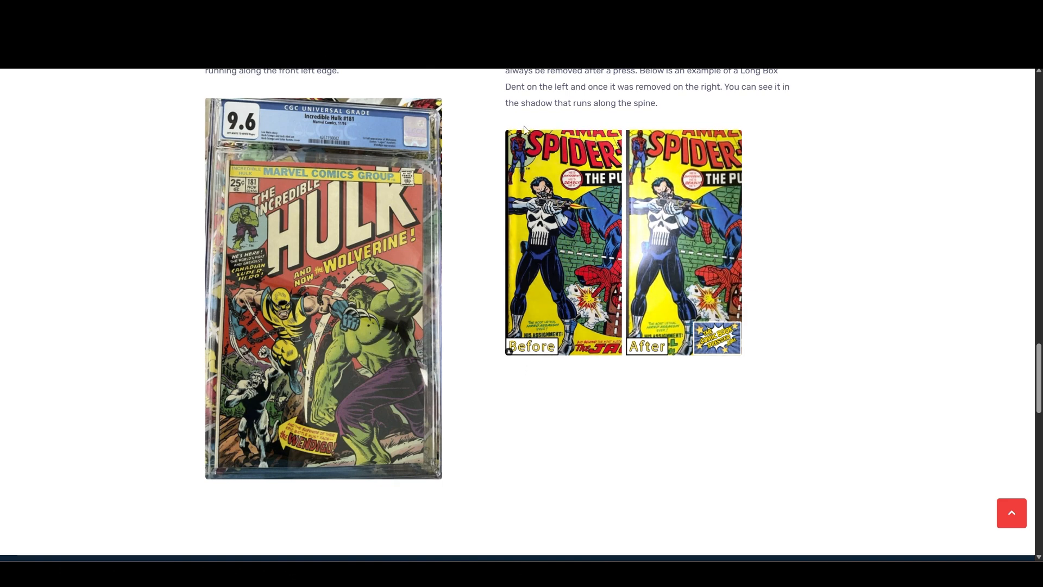
pyautogui.scroll(2, 834, 298)
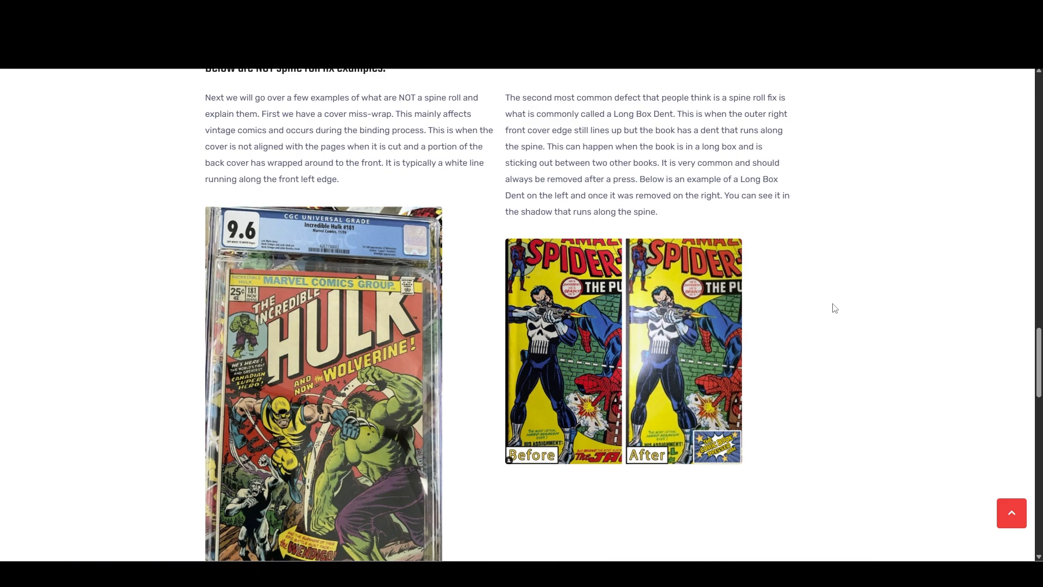
pyautogui.scroll(8, 820, 328)
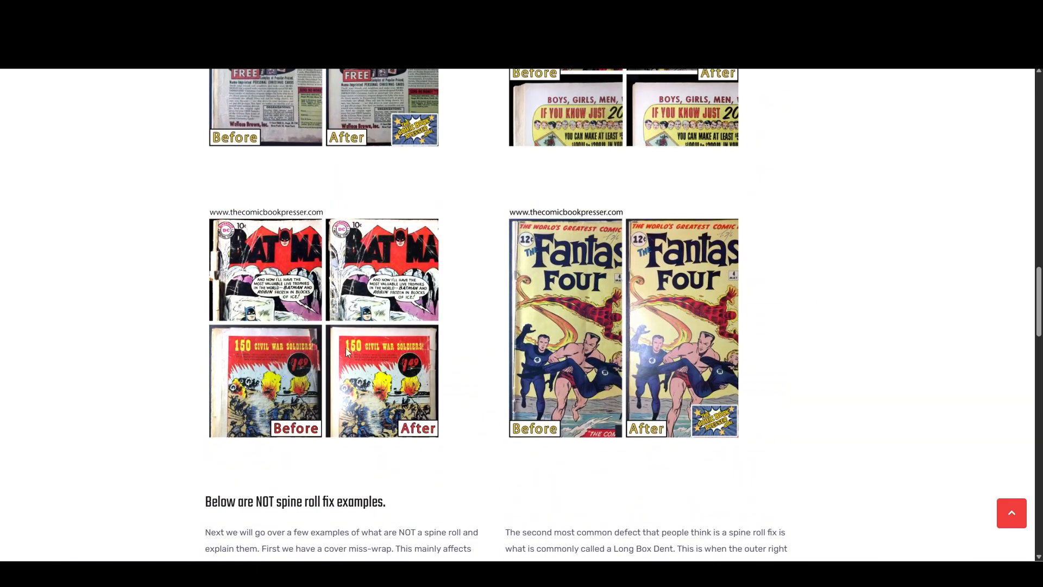
pyautogui.scroll(5, 798, 359)
pyautogui.scroll(4, 799, 358)
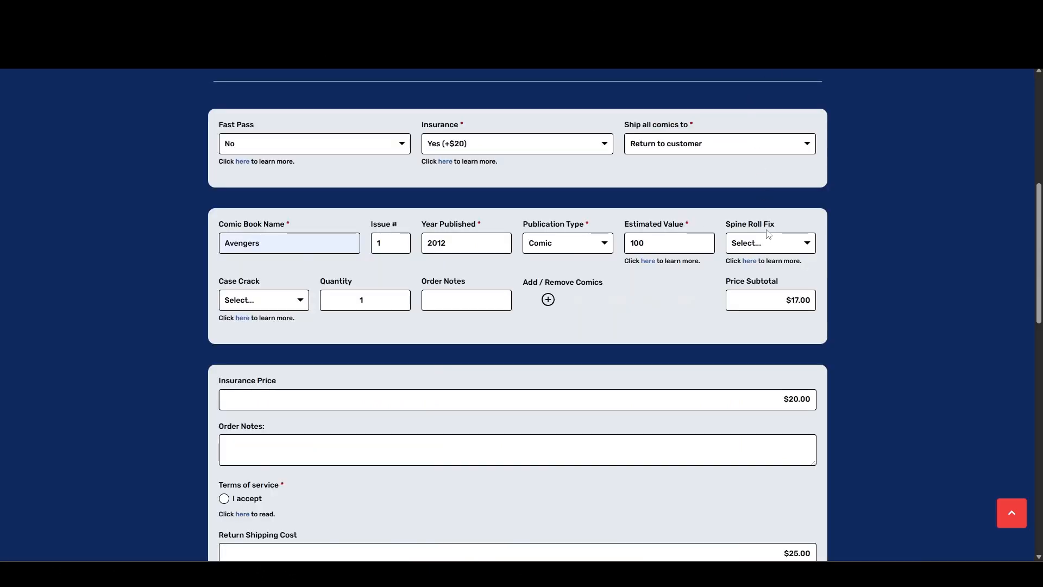
# Set both Spine Roll Fix and Case Crack to No for the Avengers comic.
pyautogui.click(768, 247)
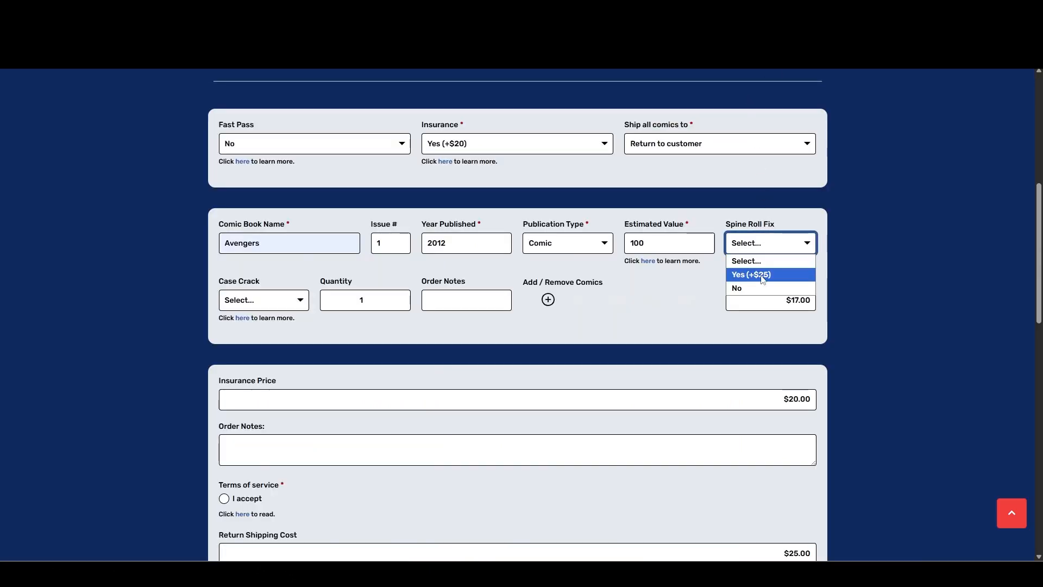
pyautogui.click(762, 294)
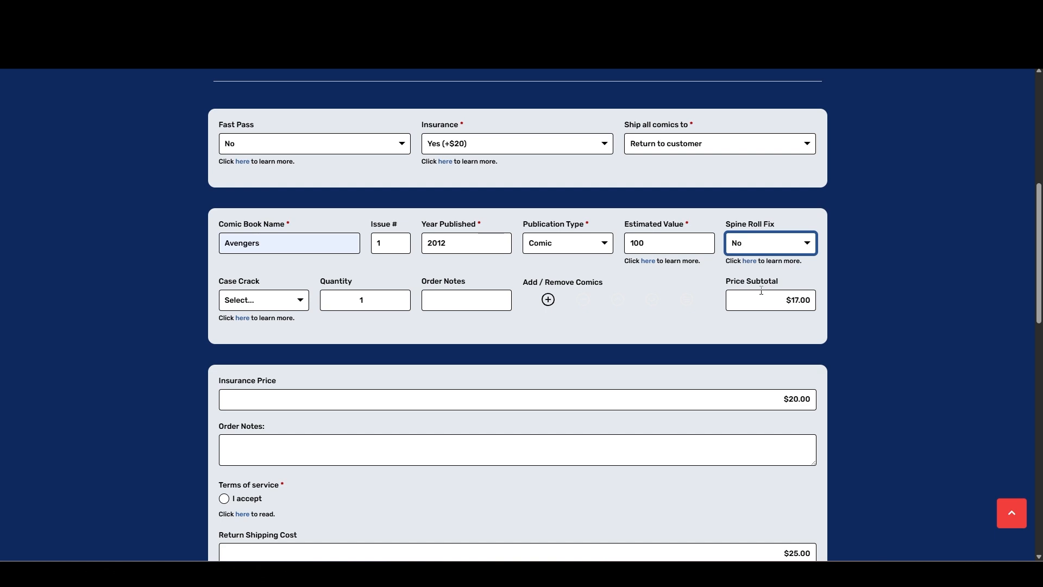
pyautogui.click(293, 309)
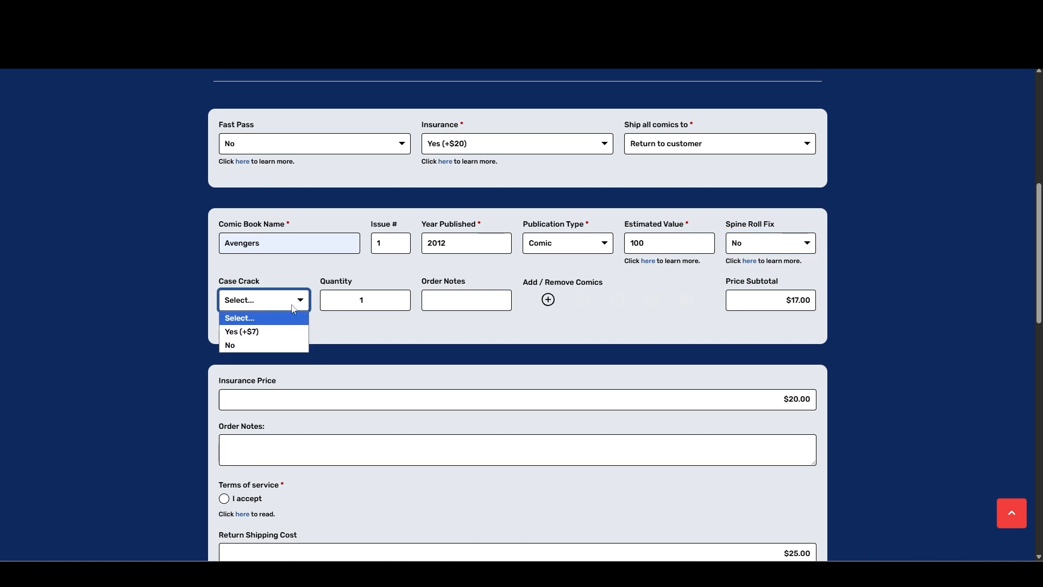
pyautogui.click(210, 302)
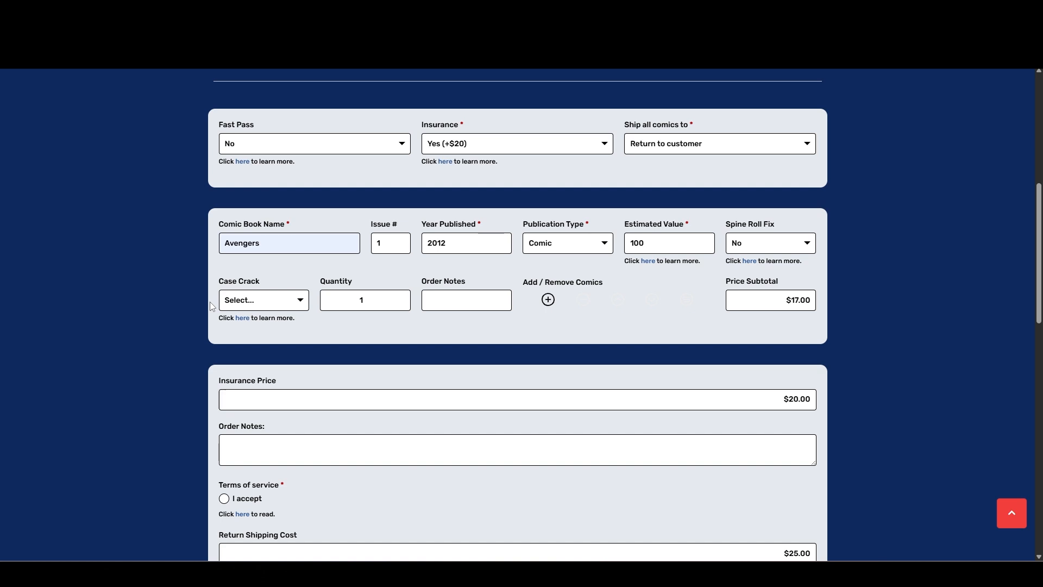
pyautogui.click(252, 304)
pyautogui.click(249, 346)
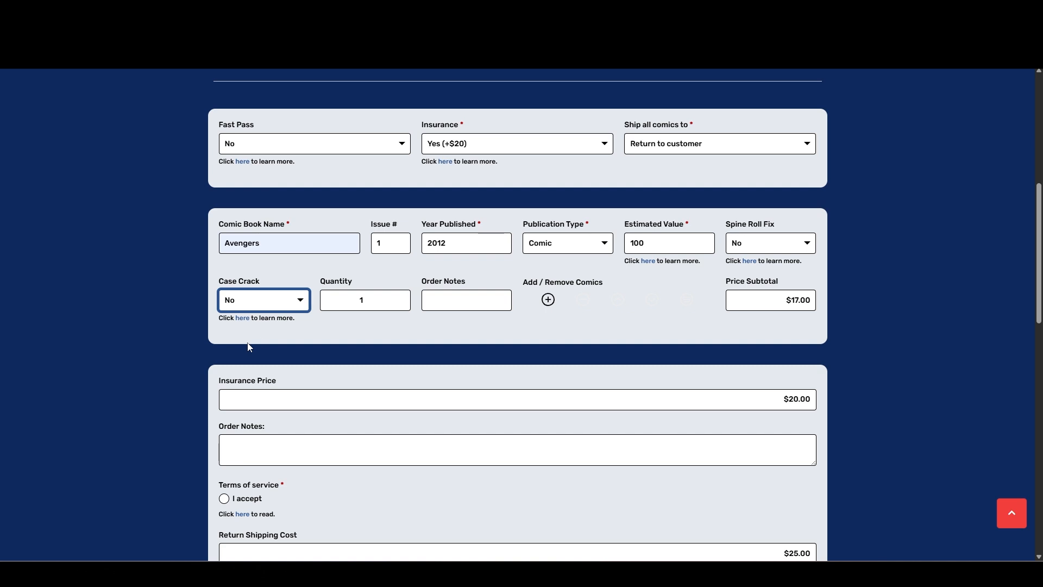
# Set the Avengers entry's quantity to 2 and enter Miller Var as its order note.
pyautogui.click(403, 301)
pyautogui.click(464, 299)
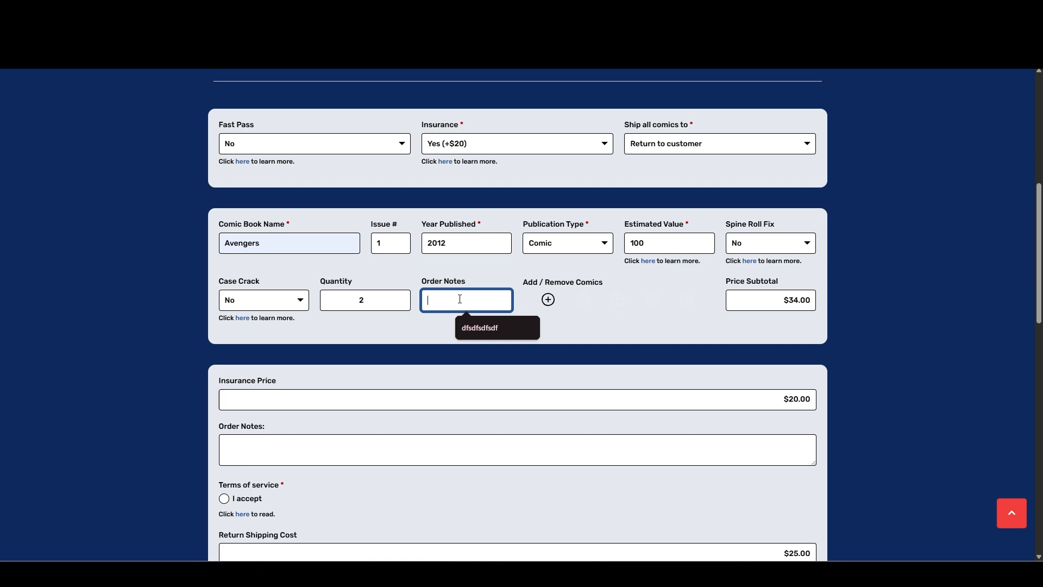
pyautogui.write('Mi')
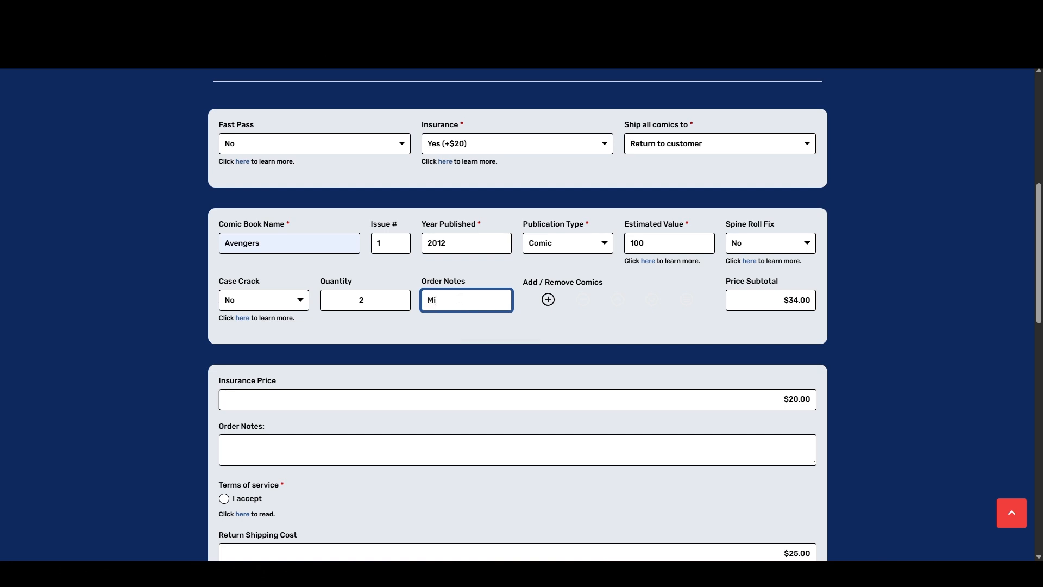
pyautogui.write('ller Var')
pyautogui.click(559, 336)
# Add a second comic entry to the form, named Hulk with issue number 340.
pyautogui.click(548, 300)
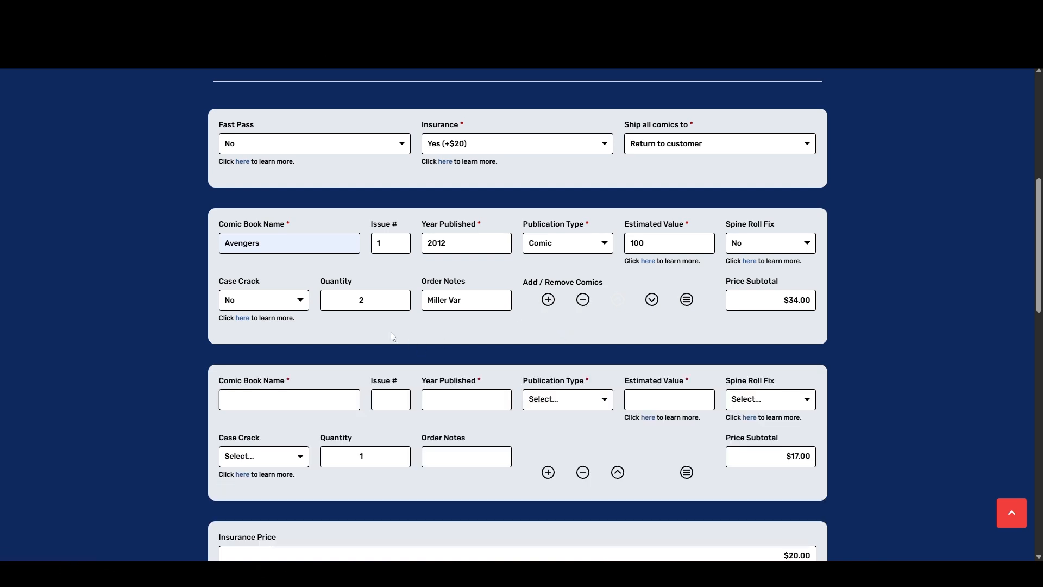
pyautogui.scroll(-2, 390, 331)
pyautogui.click(309, 295)
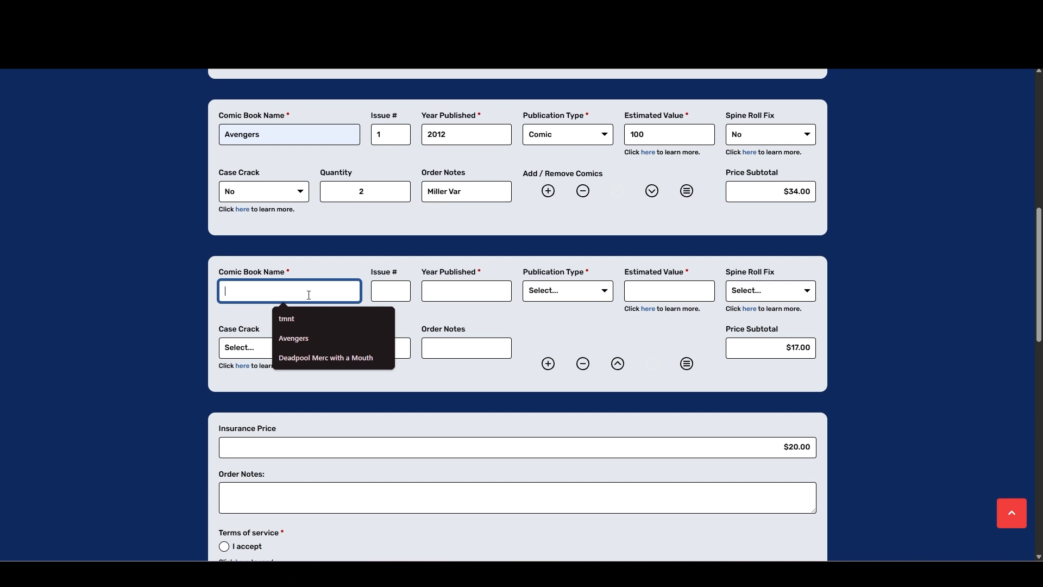
pyautogui.write('Hulk')
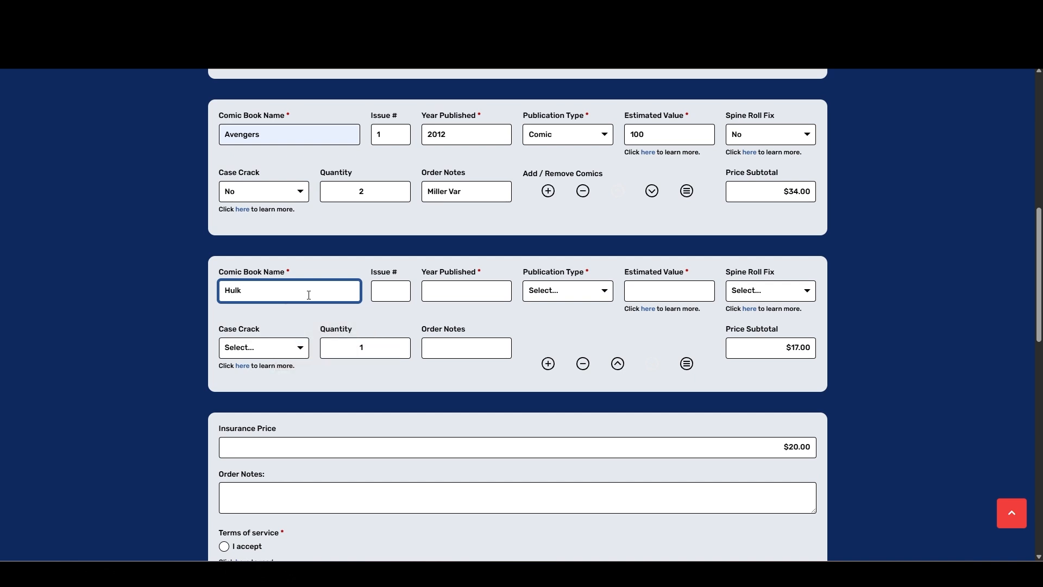
pyautogui.click(392, 289)
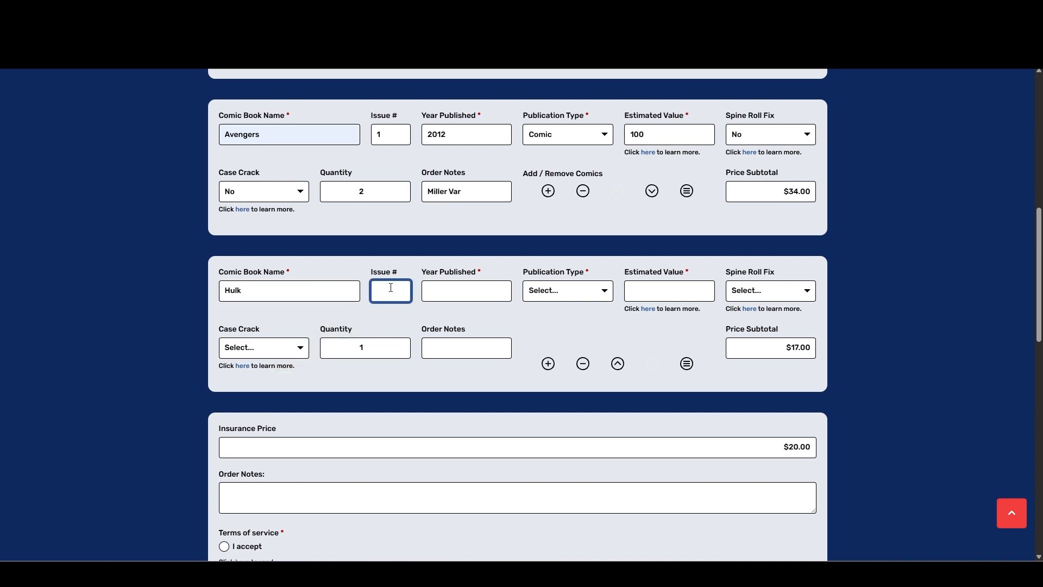
pyautogui.write('340')
# Set the Hulk entry's year published to 1989 and its publication type to Comic.
pyautogui.click(454, 289)
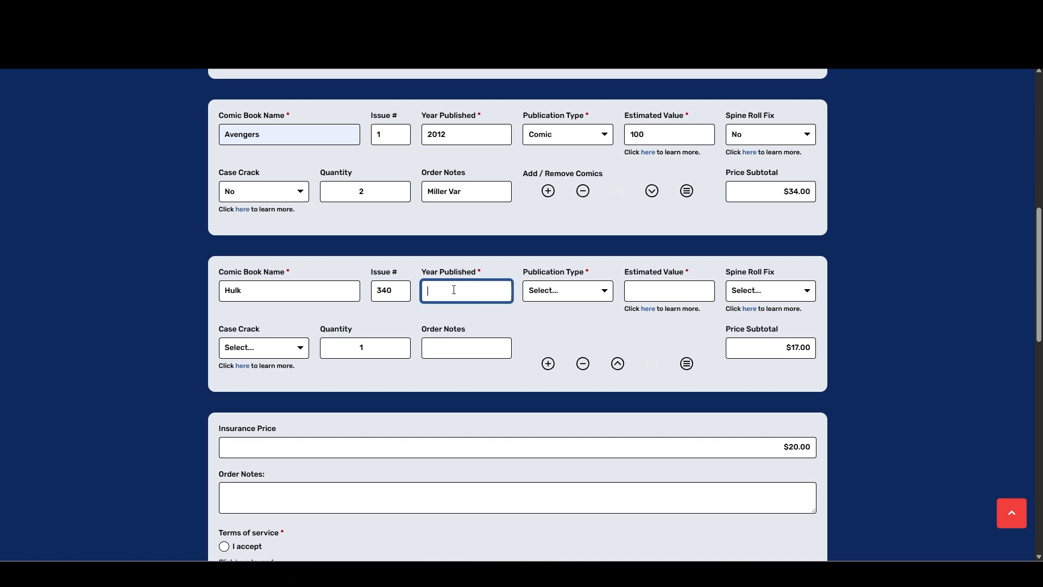
pyautogui.write('199')
pyautogui.write('89')
pyautogui.click(578, 296)
pyautogui.click(575, 323)
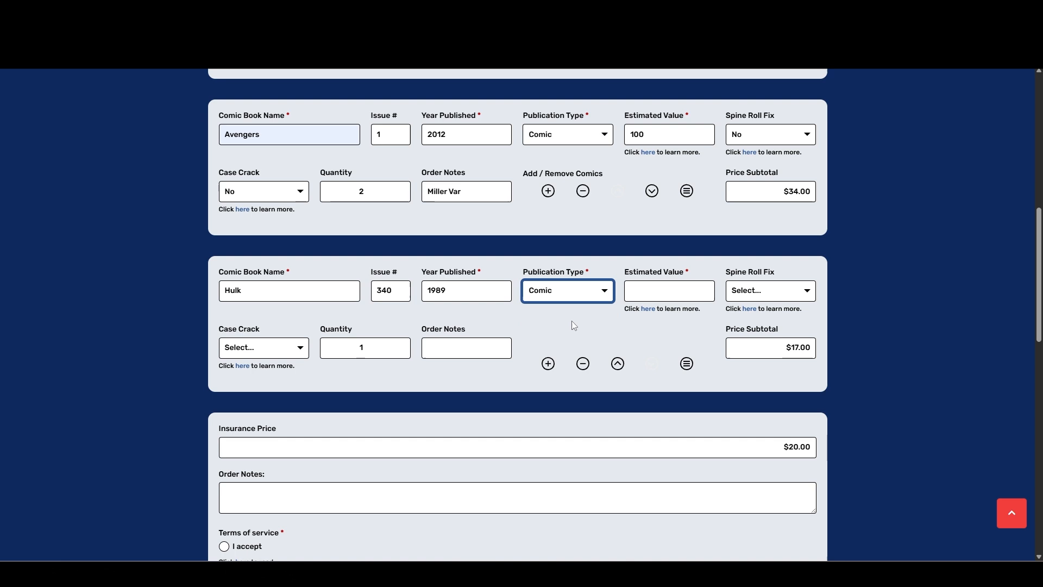
# Set the estimated value of the Hulk issue 340 entry to 600.
pyautogui.click(649, 290)
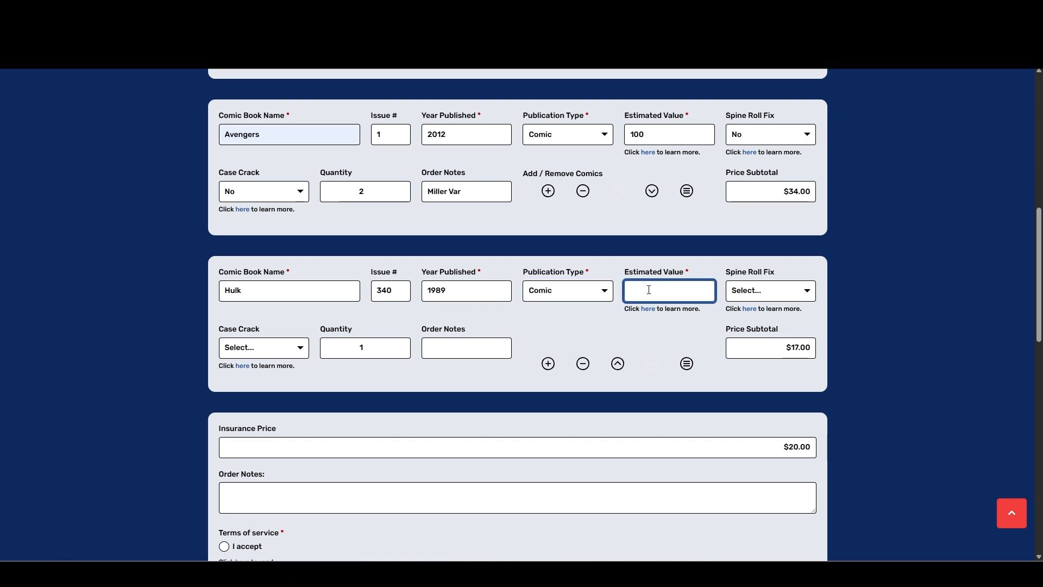
pyautogui.write('600')
pyautogui.click(719, 352)
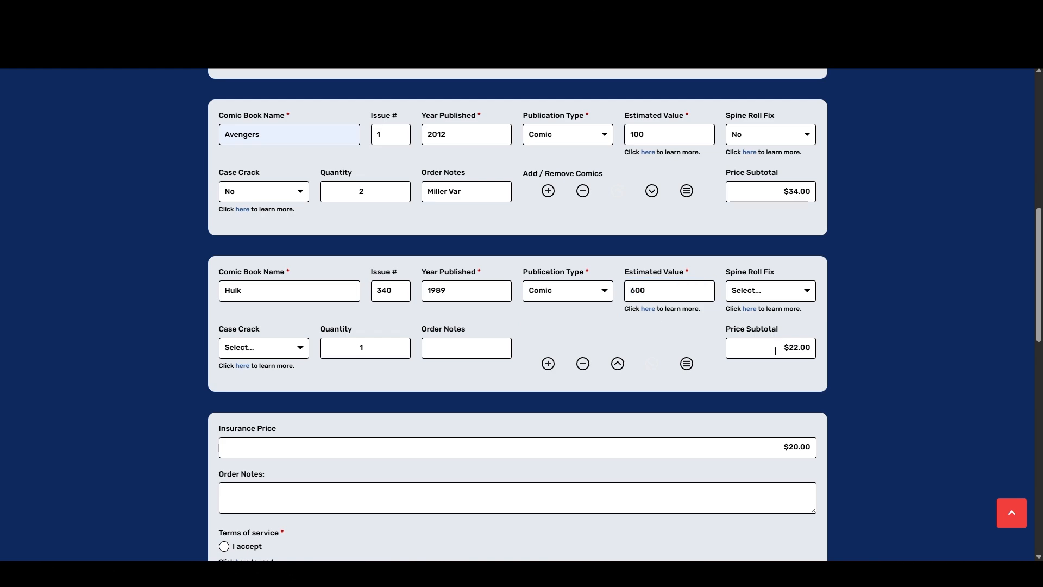
# Expand the pricing breakdown to examine the additional fees for high-value books, and collapse it again.
pyautogui.scroll(15, 706, 353)
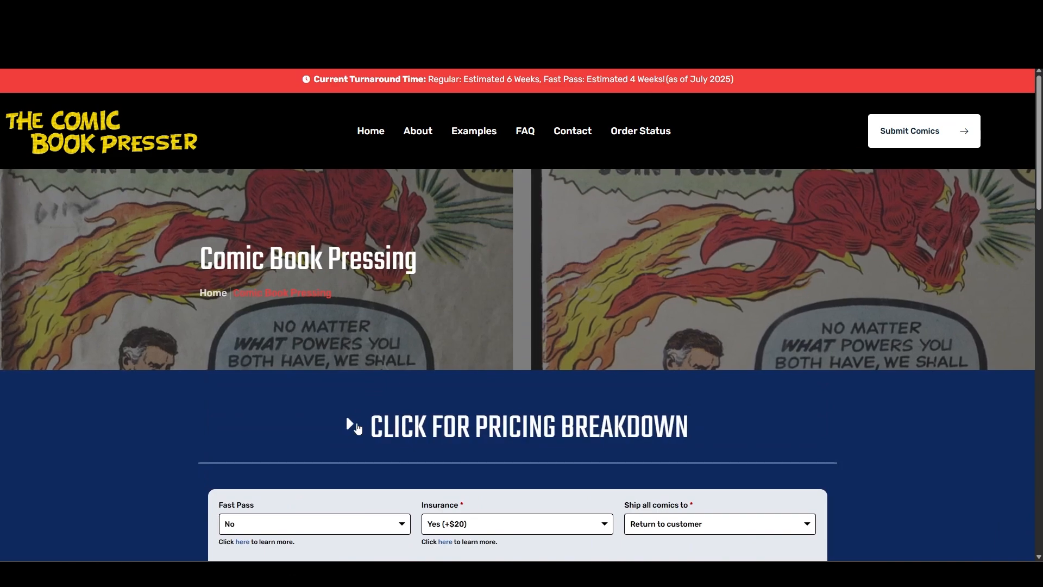
pyautogui.click(360, 425)
pyautogui.scroll(-6, 443, 303)
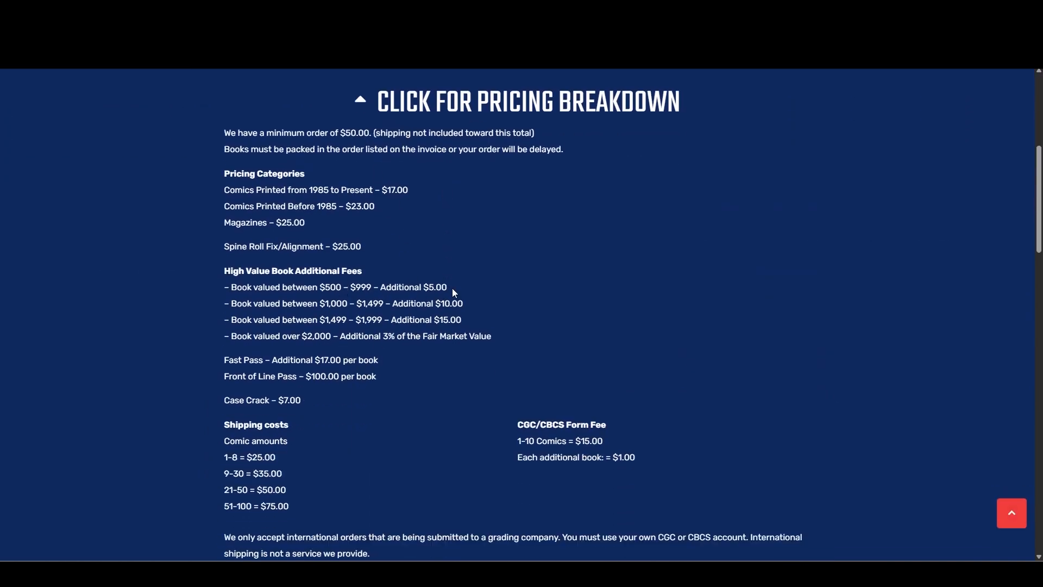
pyautogui.scroll(4, 452, 288)
pyautogui.click(354, 316)
pyautogui.scroll(-5, 549, 336)
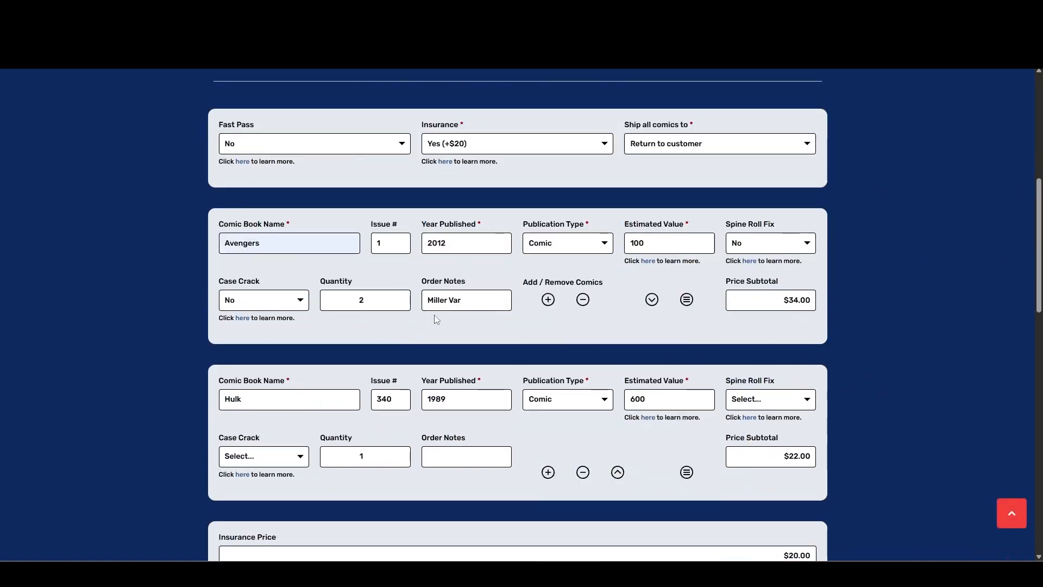
# Set Spine Roll Fix to No for the Hulk issue 340 entry and leave its Case Crack option unselected.
pyautogui.scroll(-3, 530, 368)
pyautogui.click(752, 238)
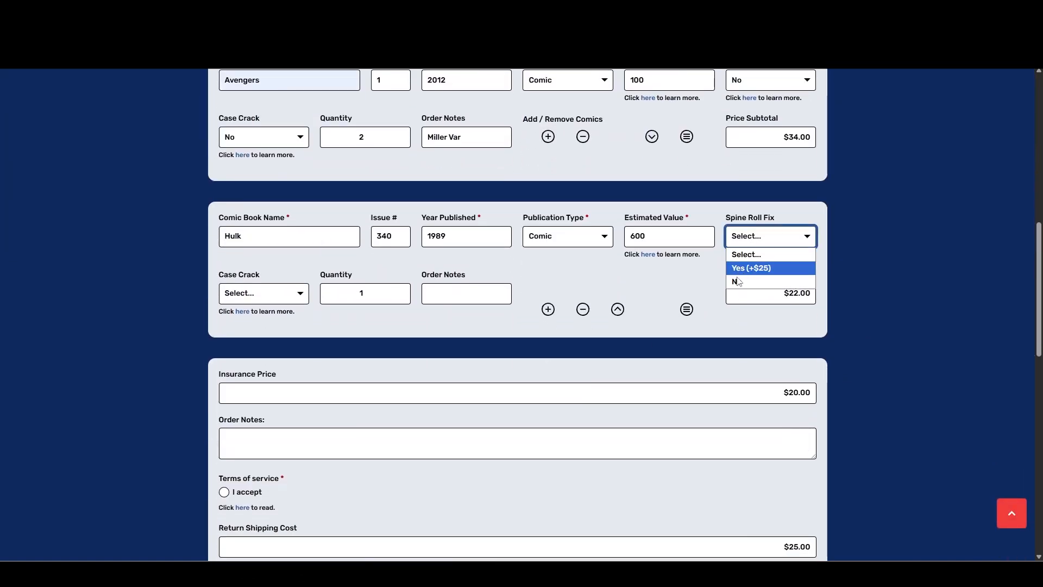
pyautogui.click(737, 283)
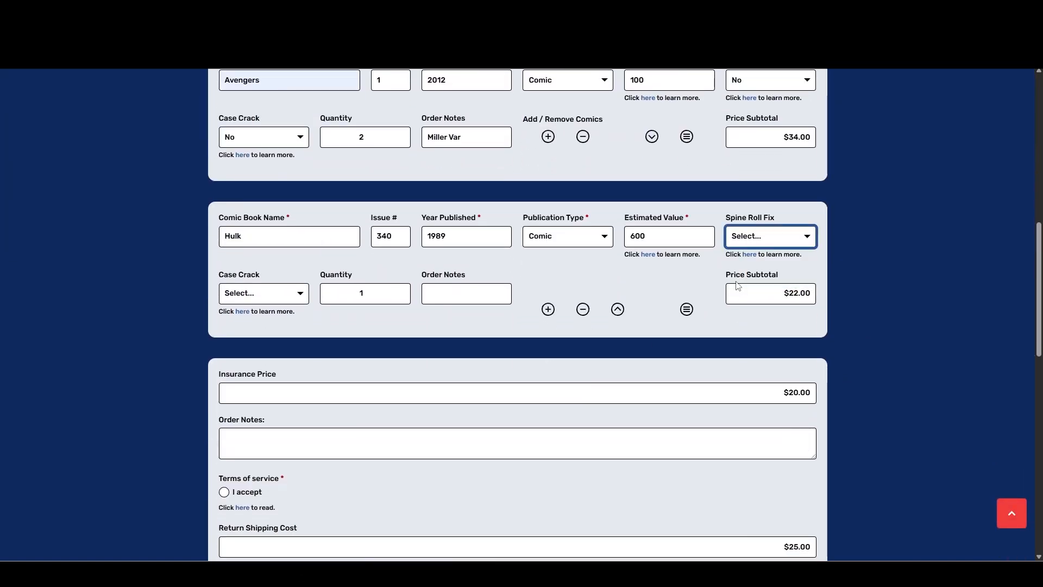
pyautogui.click(260, 294)
pyautogui.click(314, 268)
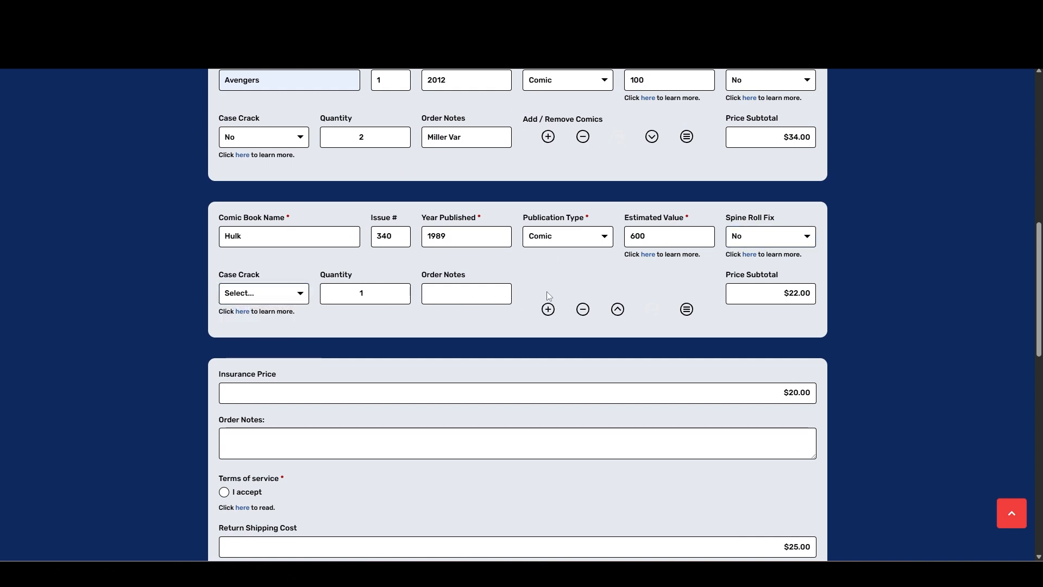
# Add a third comic entry named Hulk with issue number 181 and year published 1974.
pyautogui.click(548, 309)
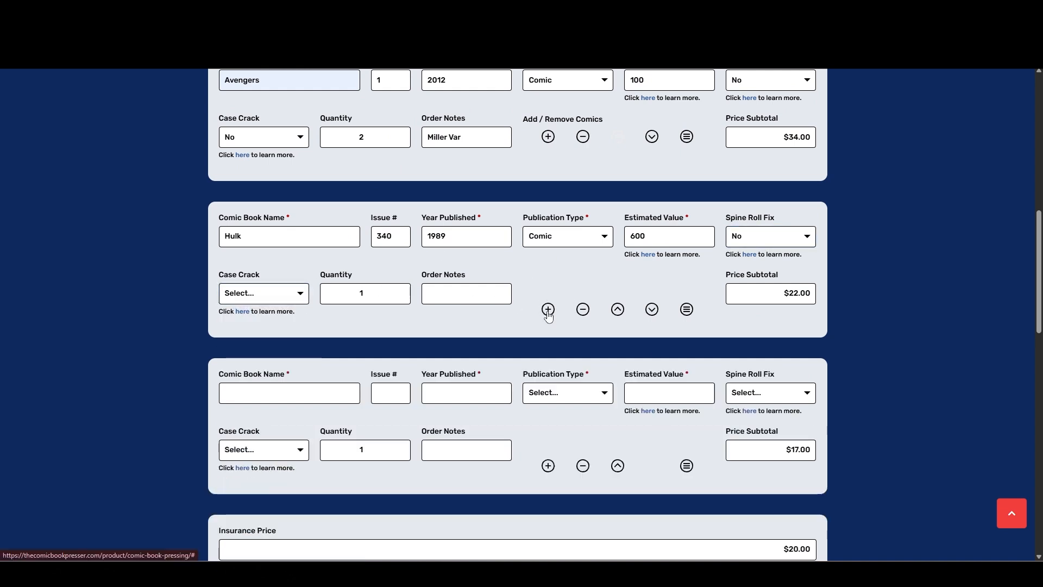
pyautogui.click(286, 398)
pyautogui.write('Hulk')
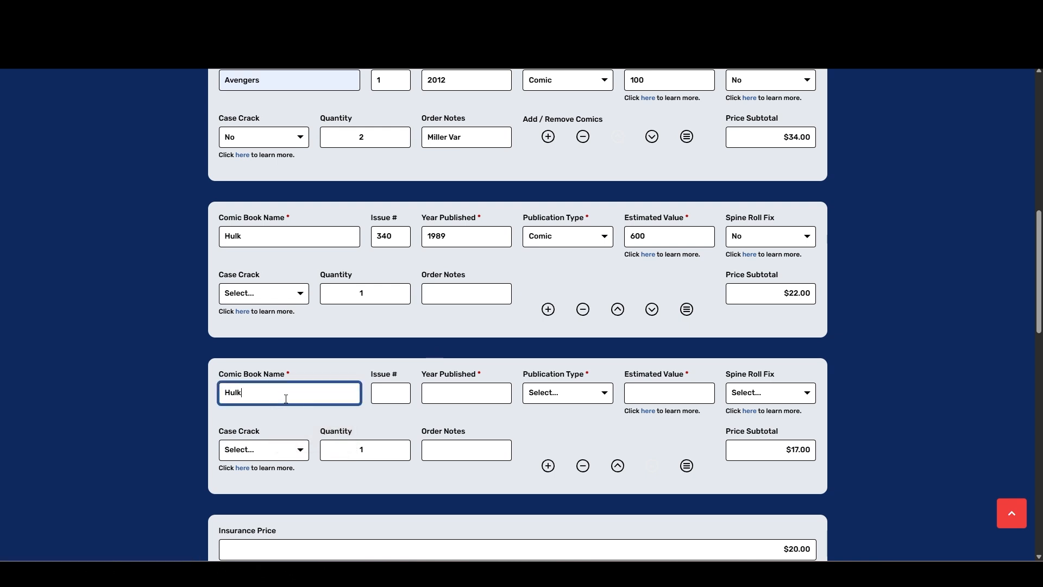
pyautogui.click(392, 396)
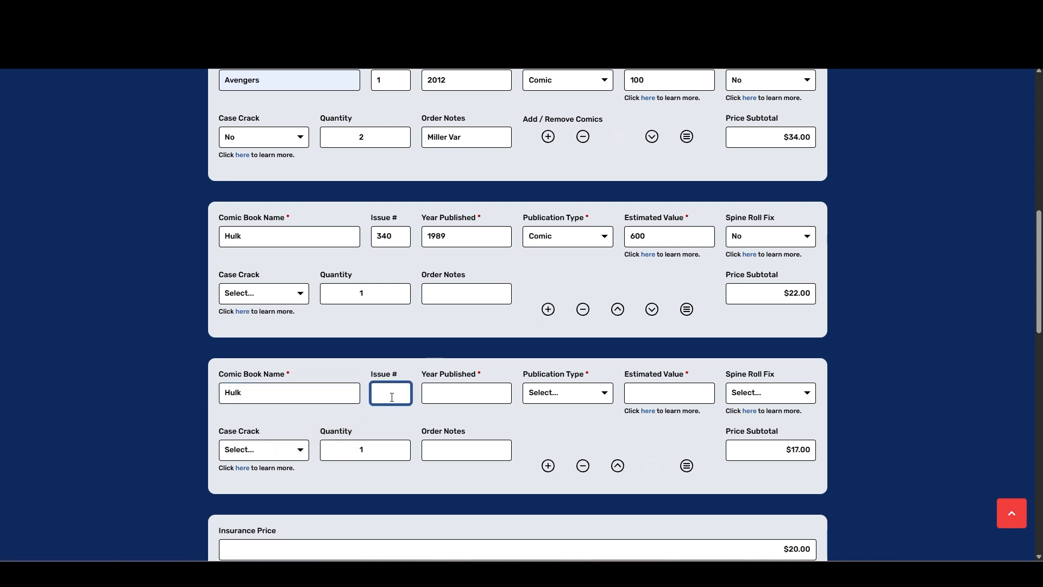
pyautogui.write('181')
pyautogui.click(466, 397)
pyautogui.write('1974')
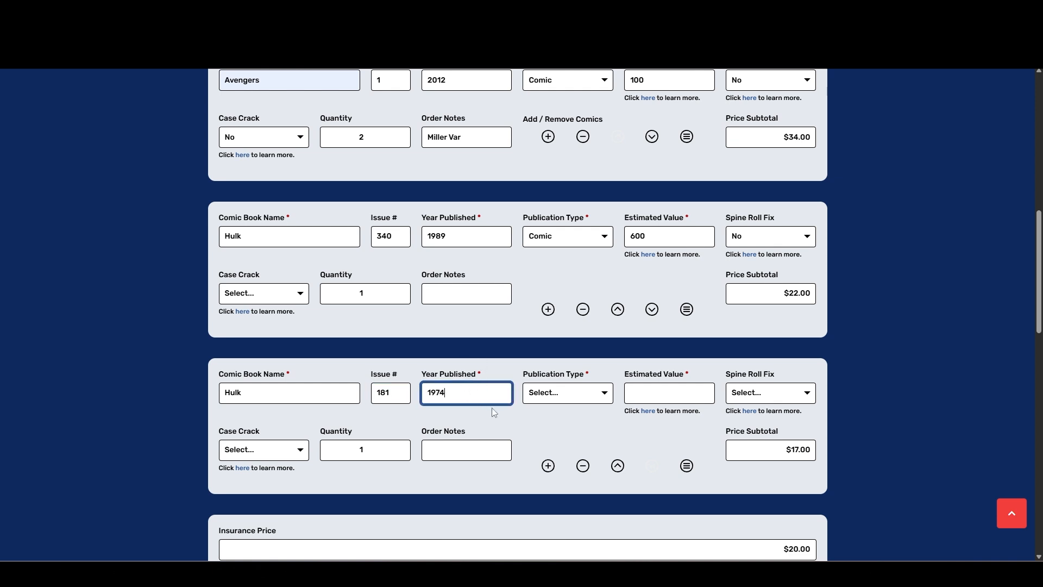
# Set the Hulk issue 181 entry's publication type to Comic and its estimated value to 4700.
pyautogui.click(555, 396)
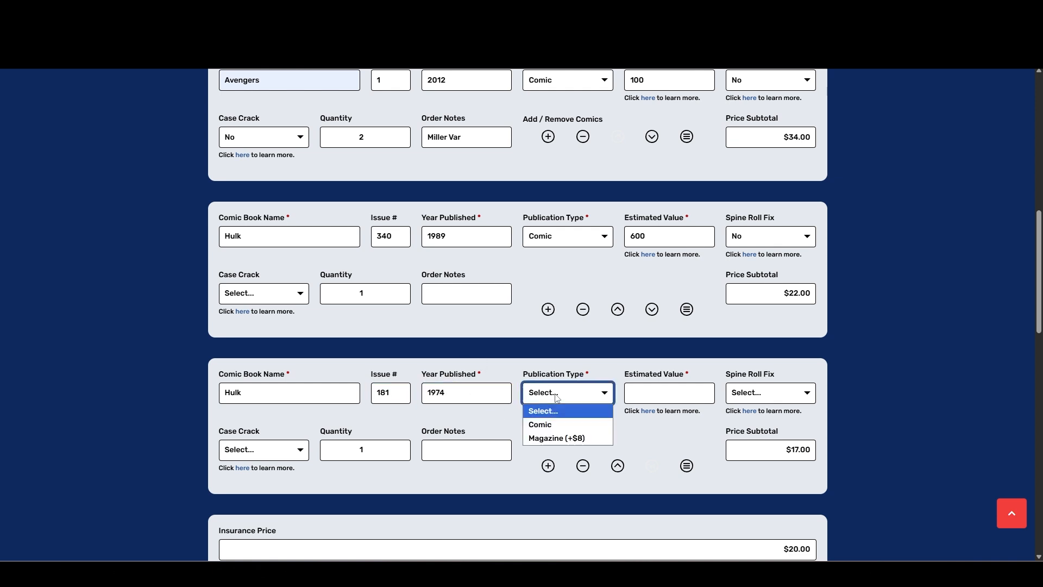
pyautogui.click(556, 426)
pyautogui.click(656, 397)
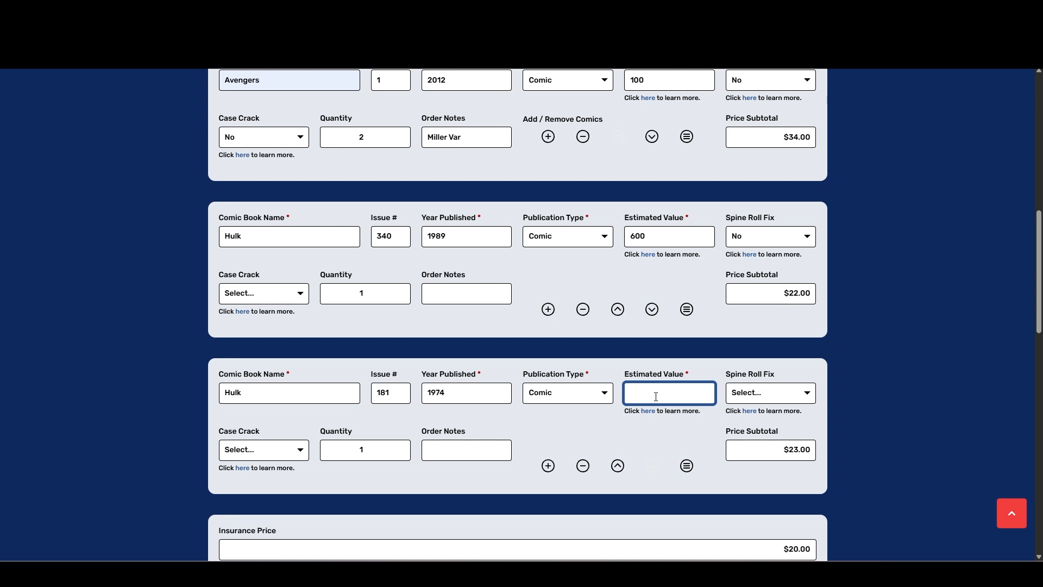
pyautogui.write('4700')
pyautogui.click(673, 447)
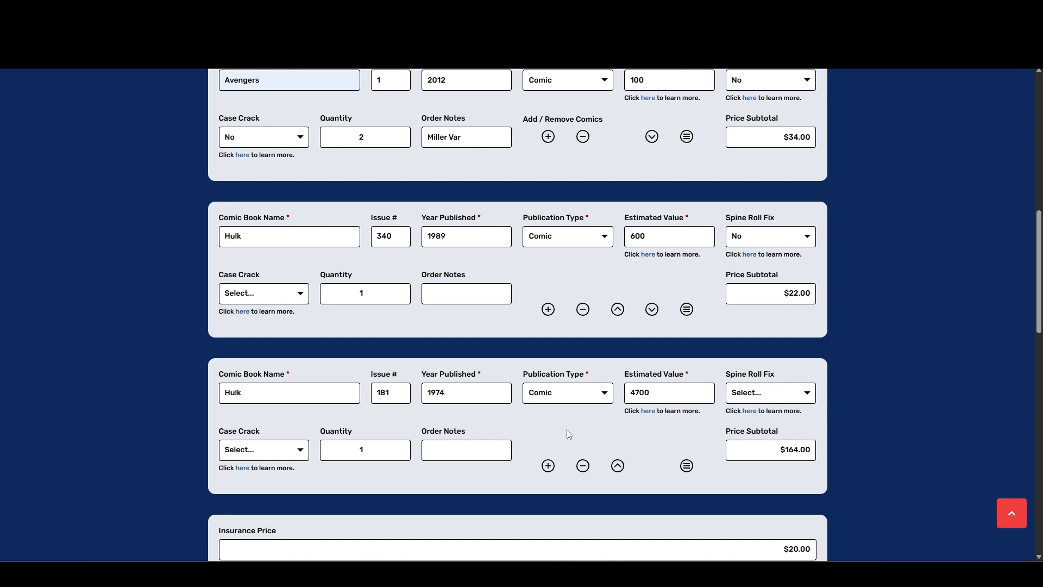
# Add a fourth, blank comic entry below the Hulk issue 181 entry.
pyautogui.scroll(-3, 566, 429)
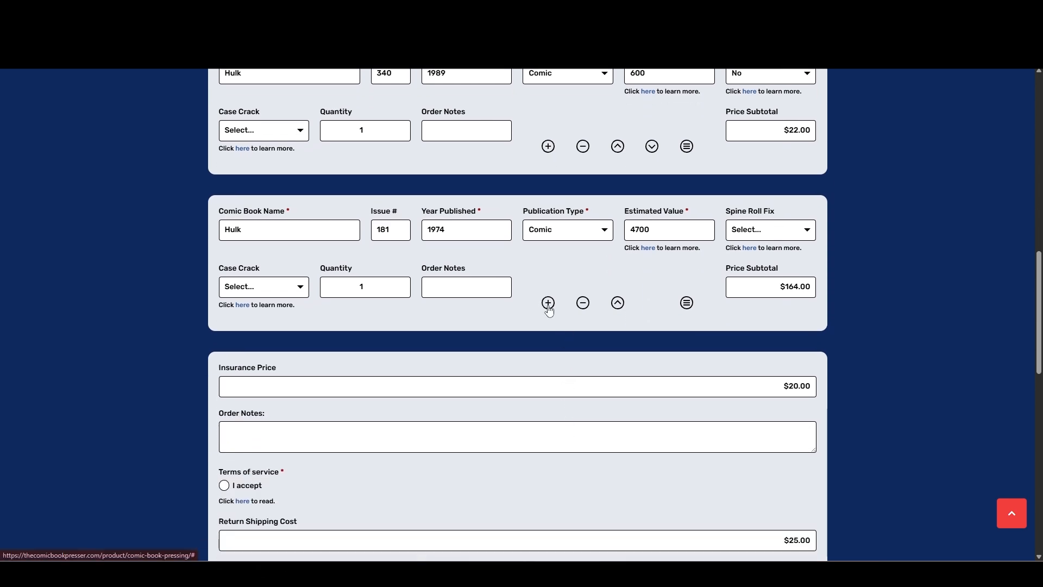
pyautogui.click(546, 306)
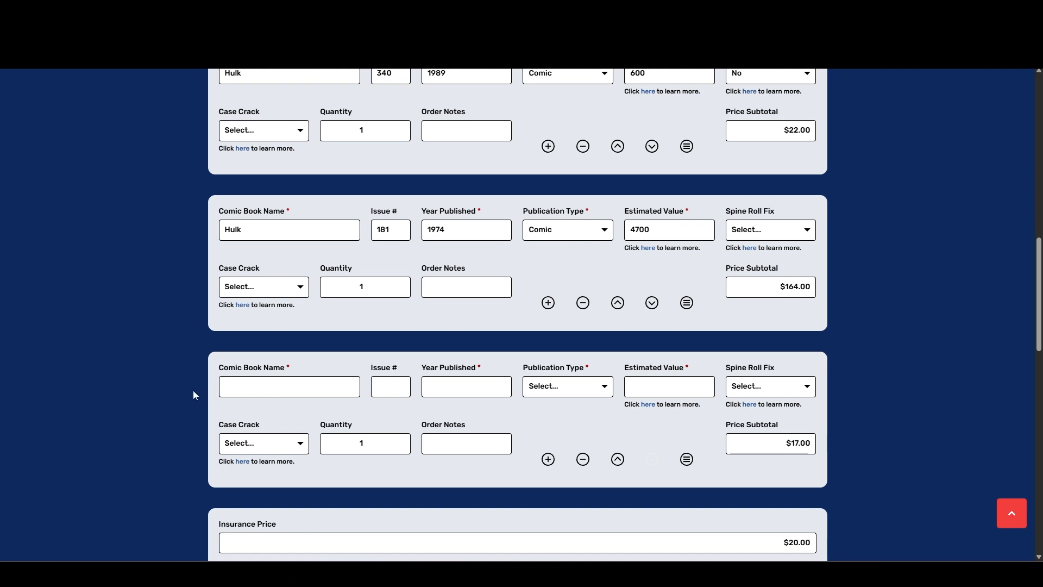
# Accept the terms of service and acknowledge that the submission cannot be edited once payment begins.
pyautogui.scroll(-4, 215, 389)
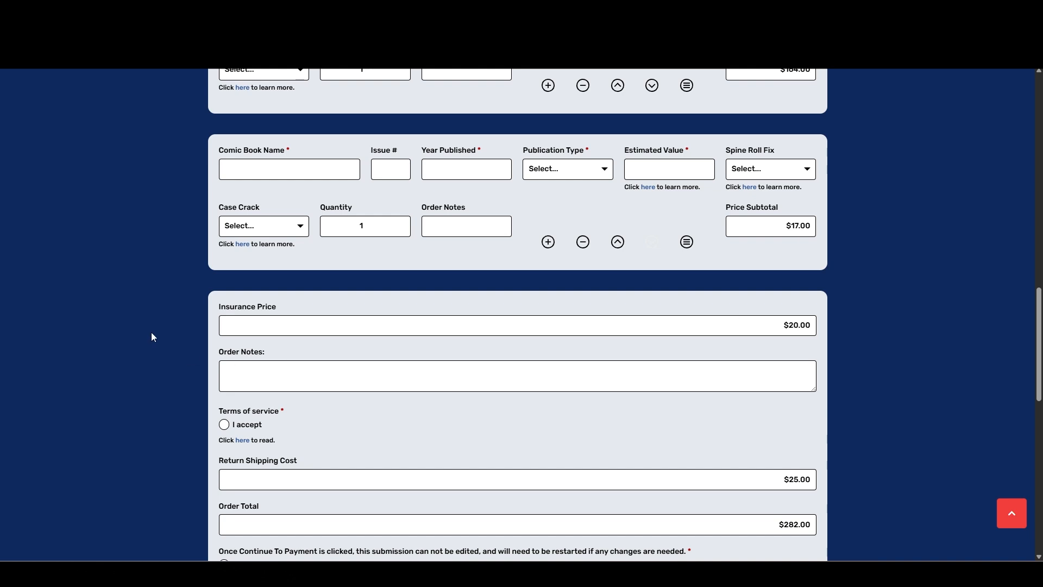
pyautogui.scroll(-3, 152, 337)
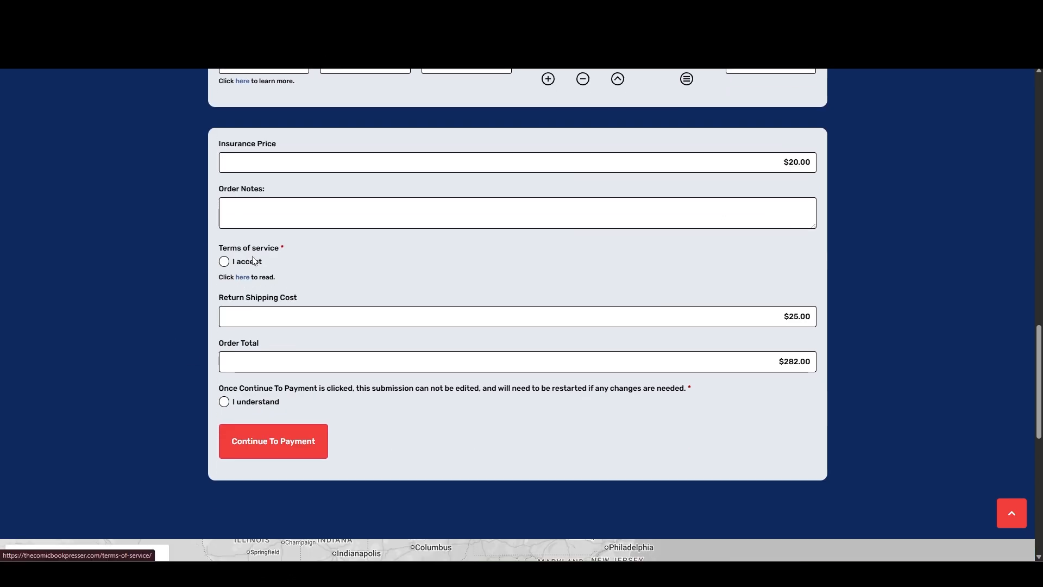
pyautogui.click(225, 264)
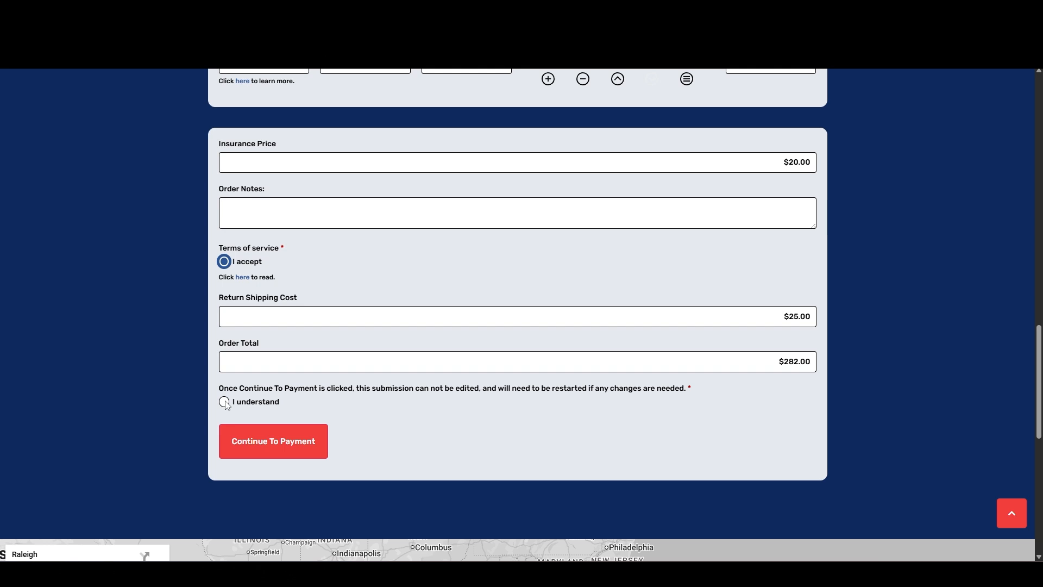
pyautogui.scroll(15, 225, 405)
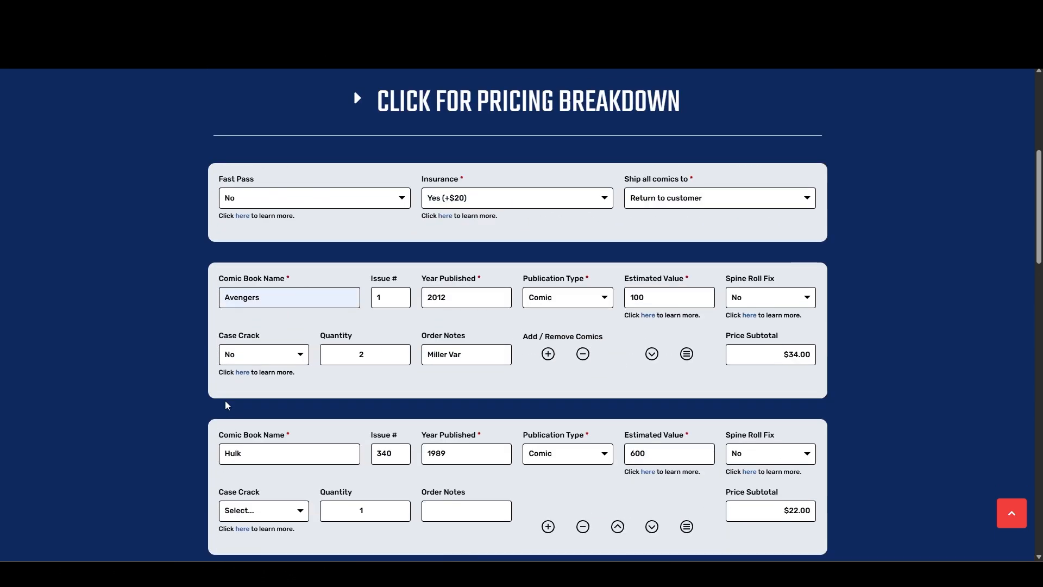
pyautogui.scroll(-14, 227, 405)
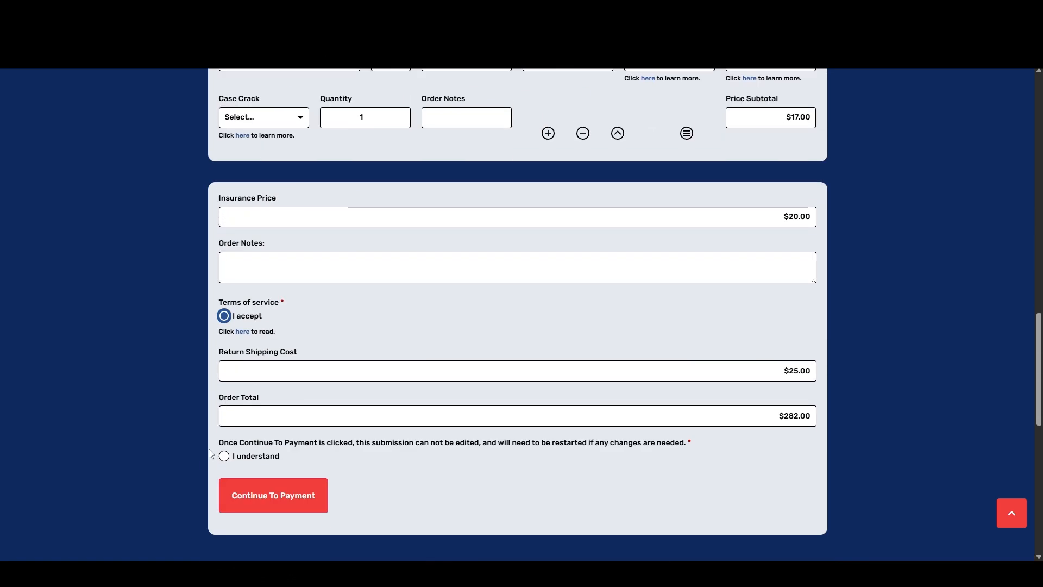
pyautogui.click(223, 455)
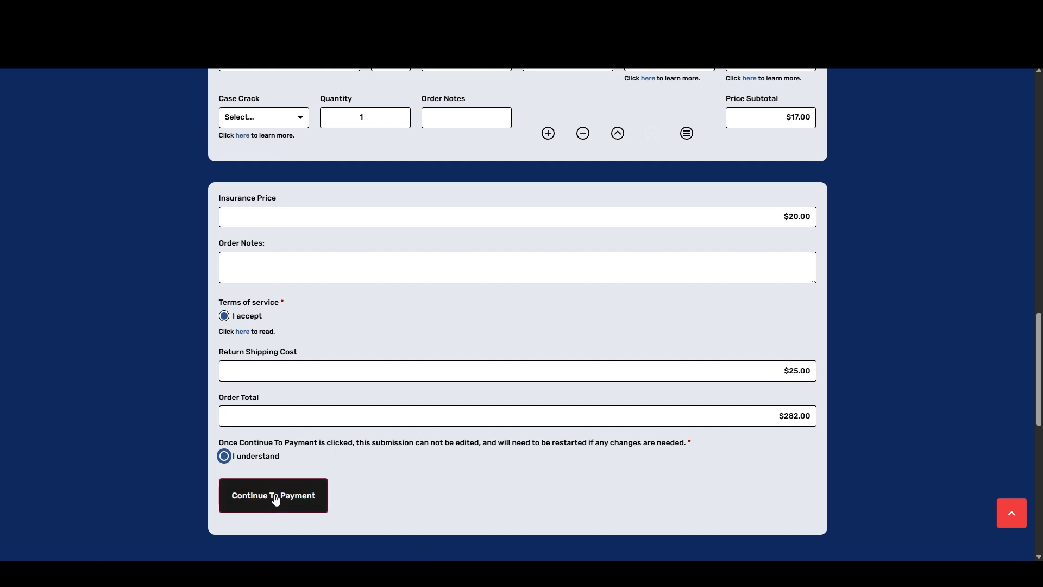
# Try to continue to payment, and remove the blank fourth comic entry from the form.
pyautogui.click(275, 496)
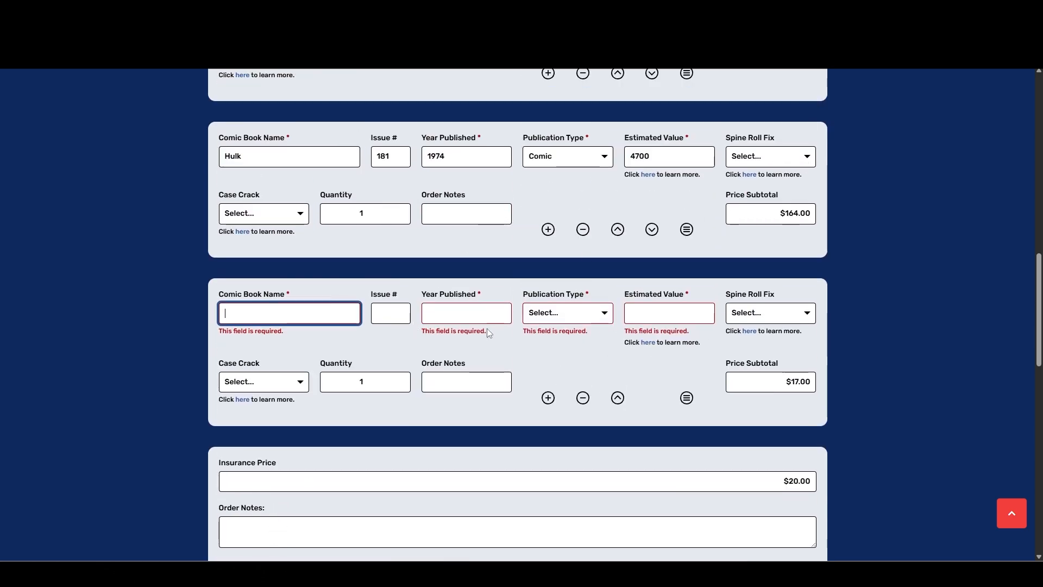
pyautogui.click(583, 397)
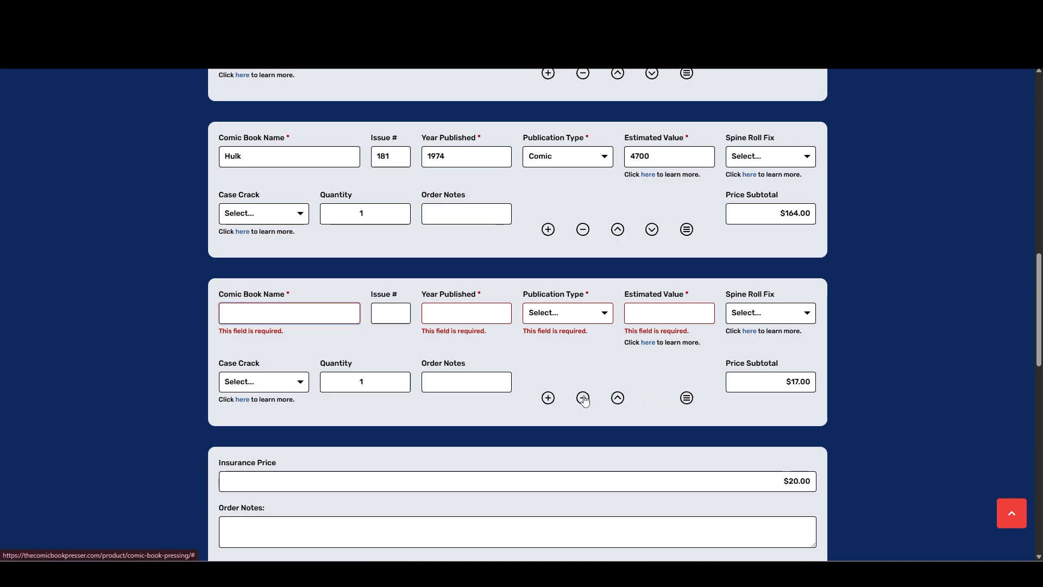
# Review the filled-in form, checking the comic entries, the Fast Pass setting, the return shipping cost and the order total.
pyautogui.scroll(10, 679, 370)
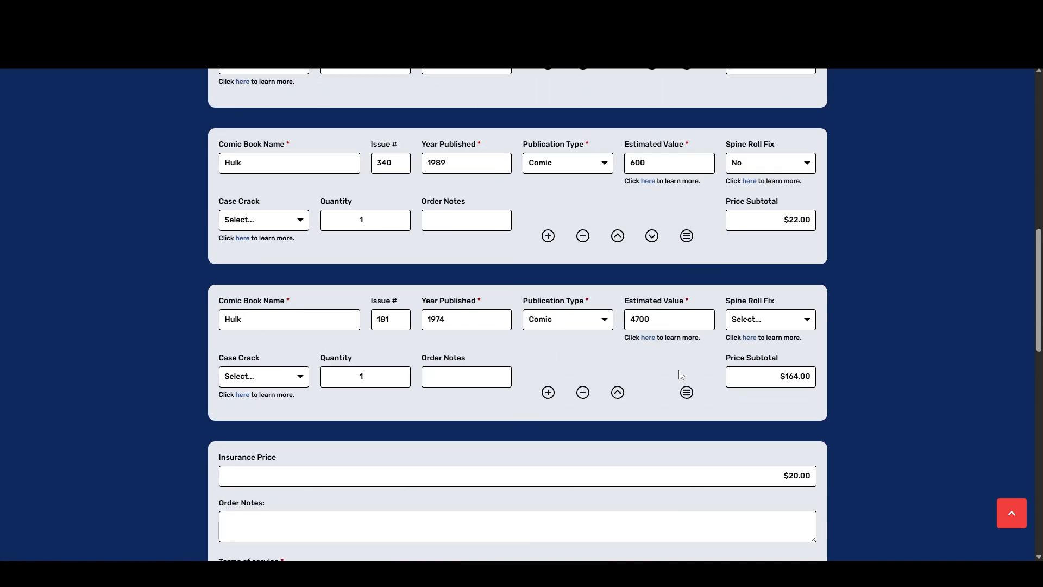
pyautogui.scroll(-10, 384, 266)
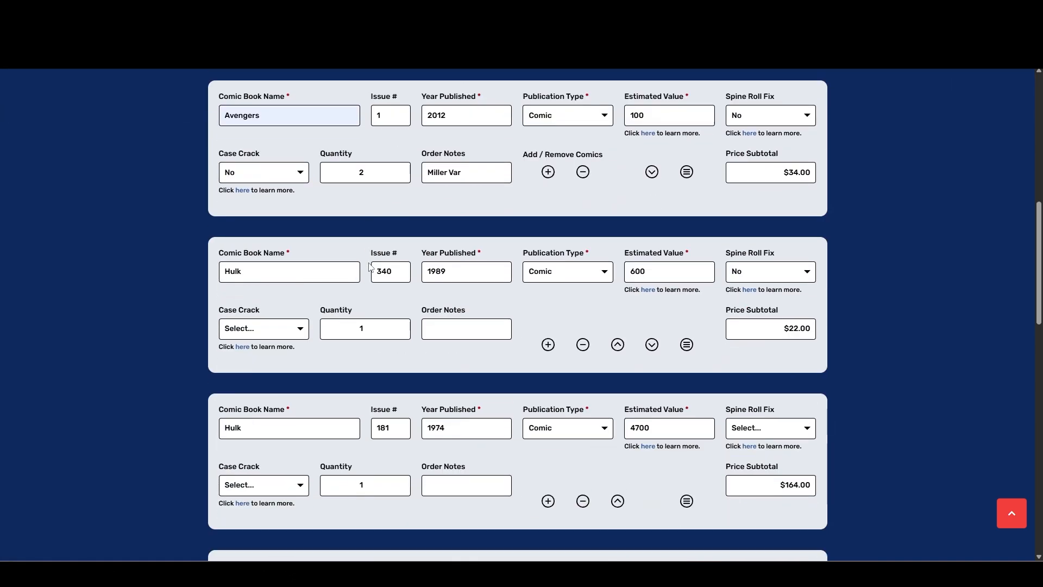
pyautogui.scroll(10, 388, 261)
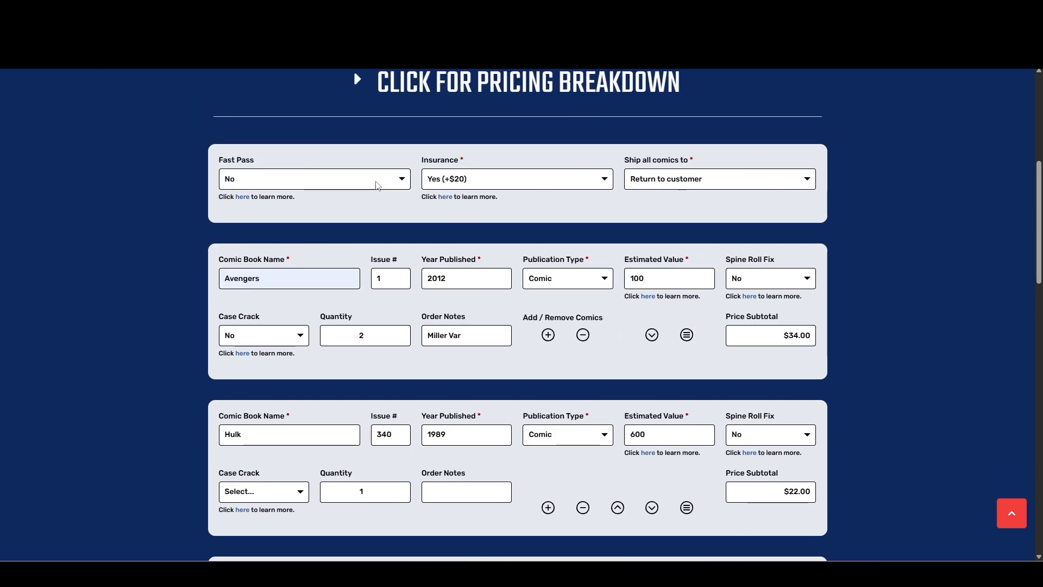
pyautogui.click(378, 185)
pyautogui.click(378, 185)
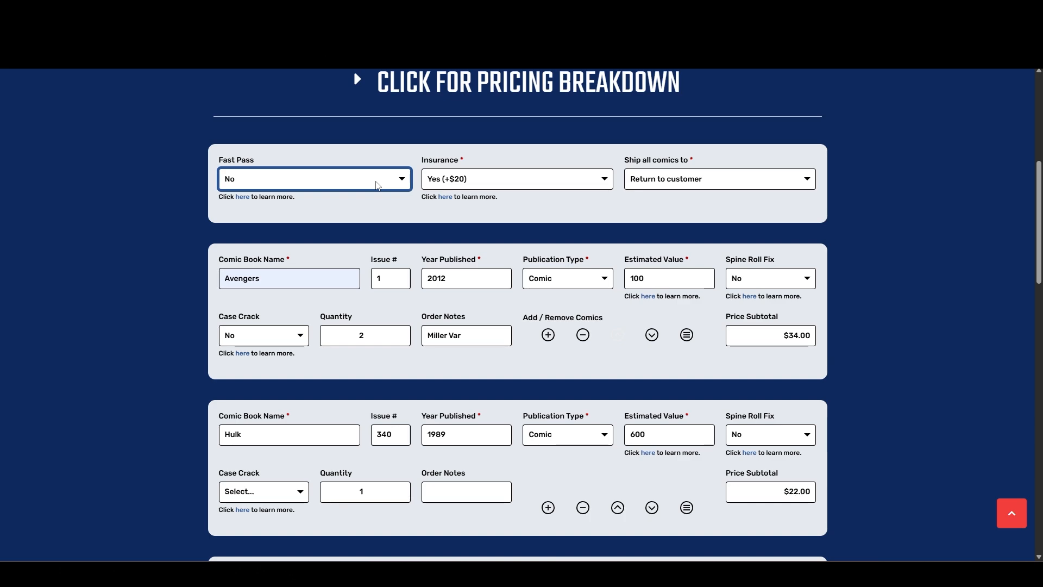
pyautogui.scroll(-13, 377, 186)
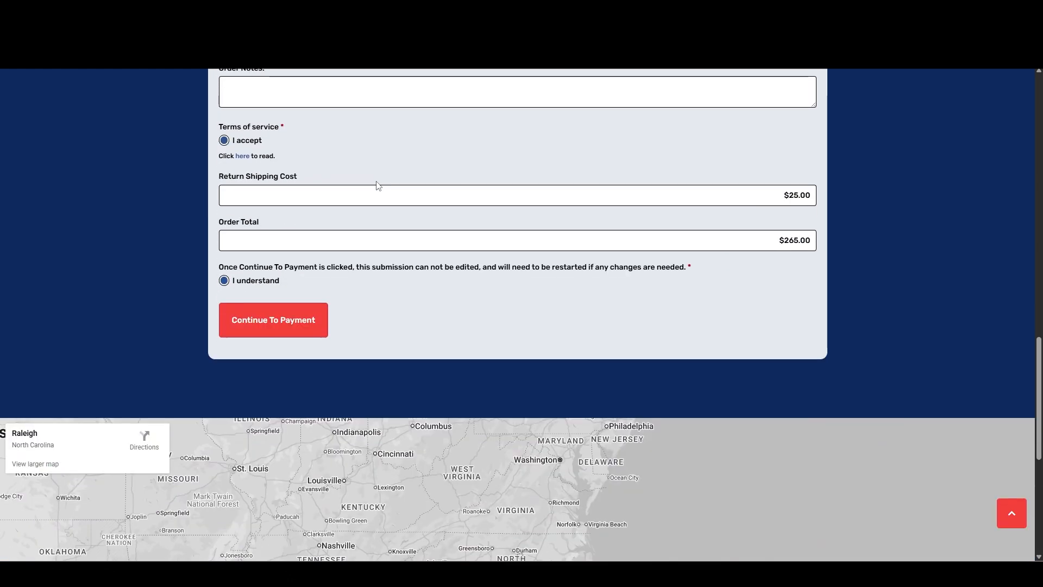
pyautogui.scroll(3, 356, 465)
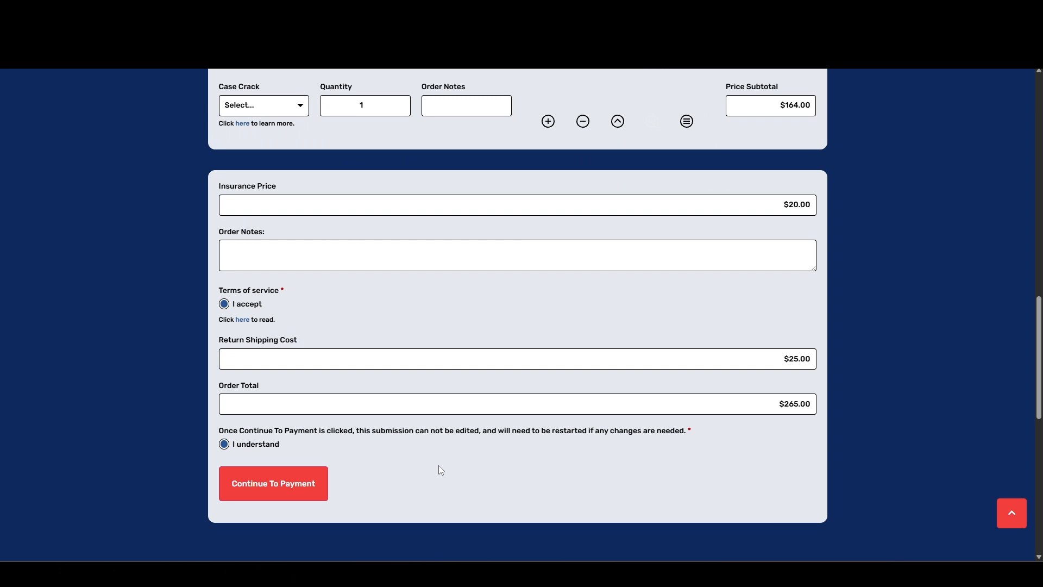
pyautogui.scroll(20, 440, 470)
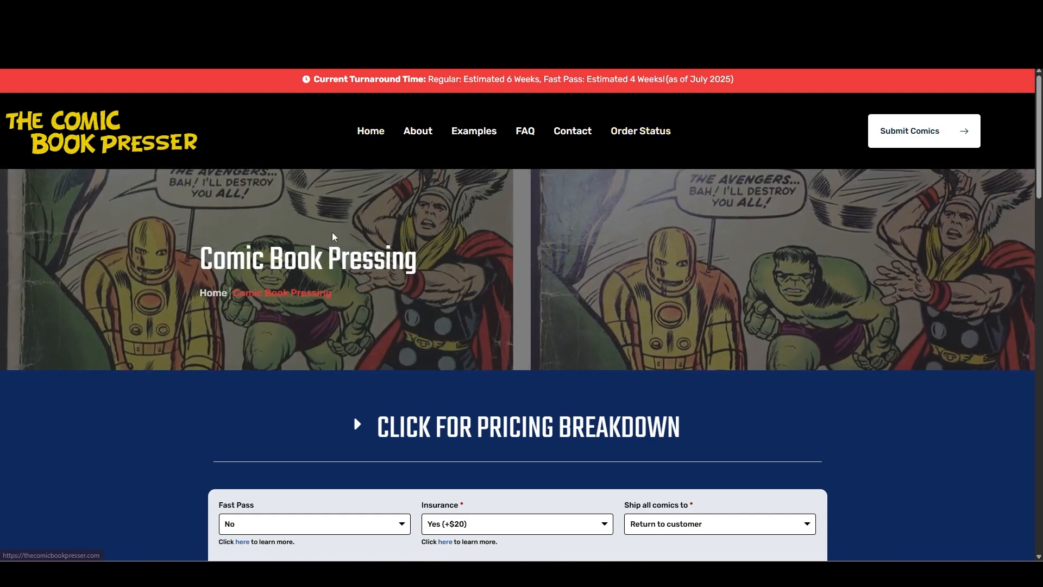
# Open the site's home page and examine the section on checking a submission's status in real time.
pyautogui.click(380, 131)
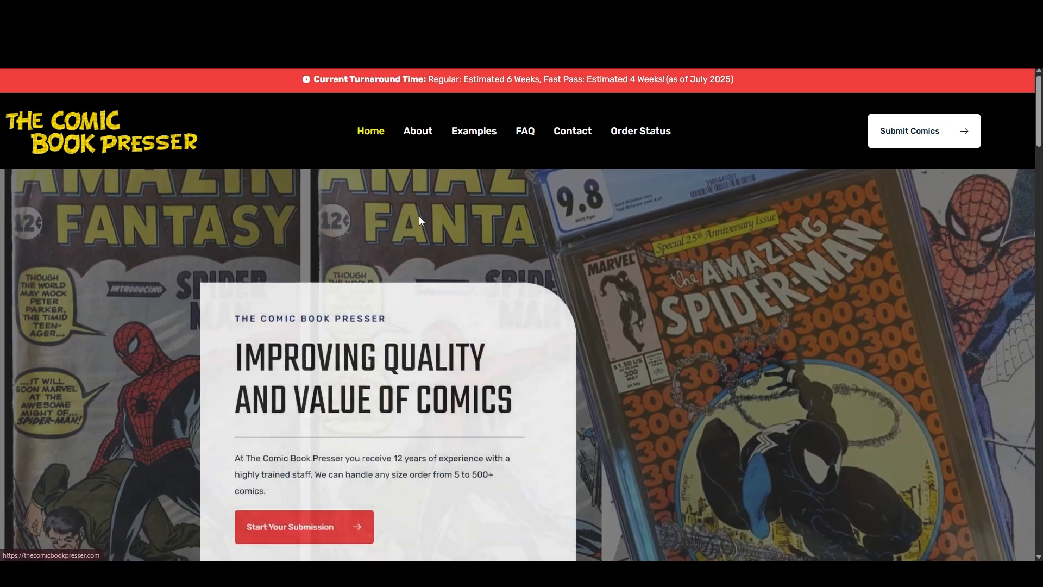
pyautogui.scroll(-20, 423, 221)
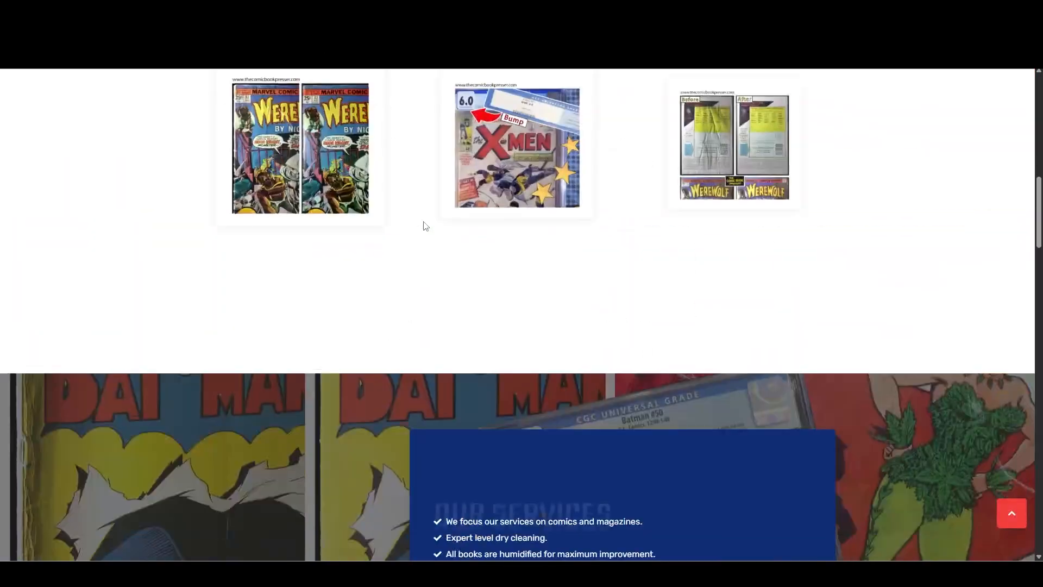
pyautogui.scroll(-2, 423, 223)
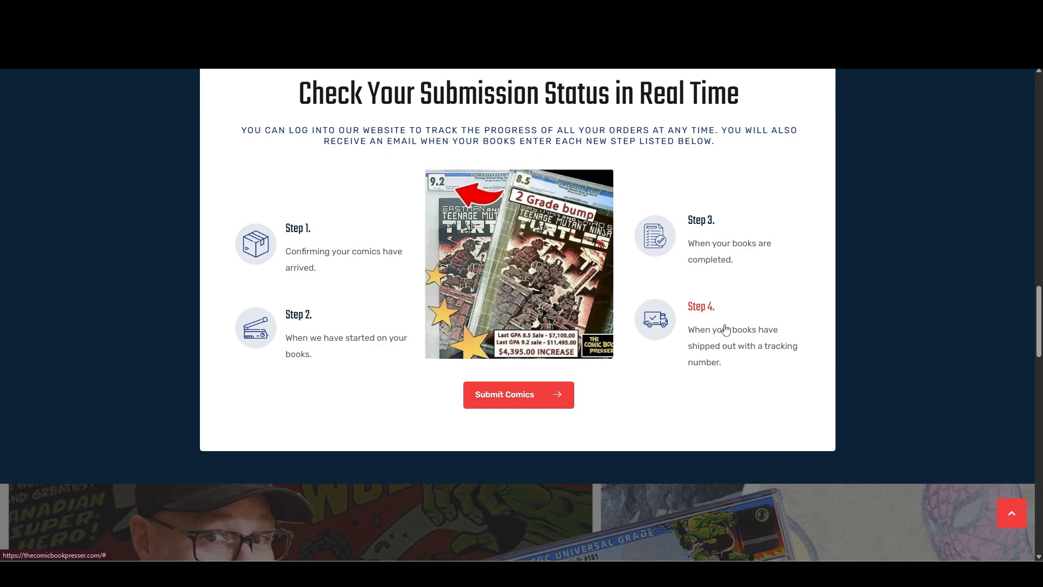
pyautogui.scroll(-2, 707, 304)
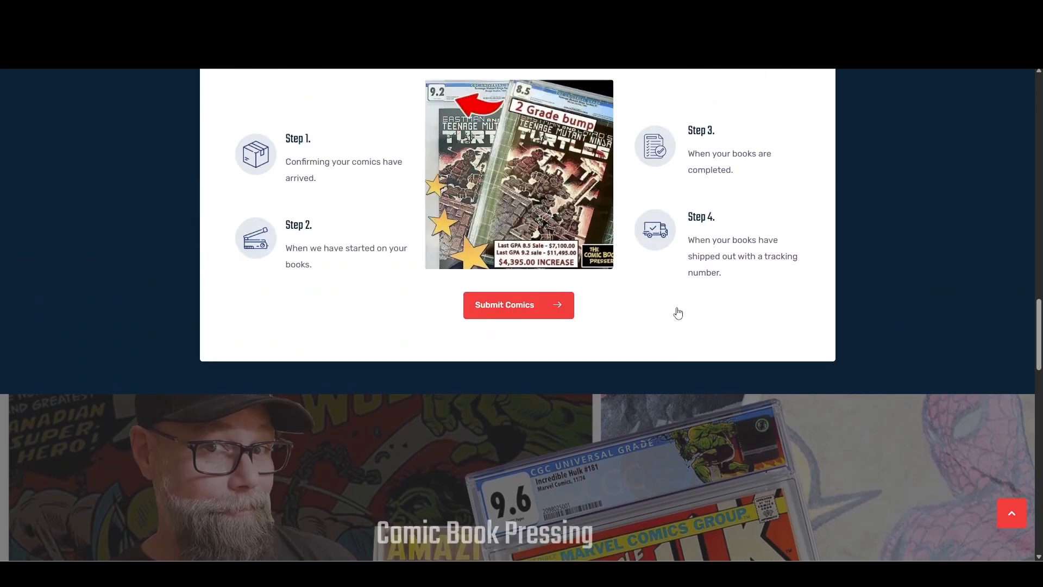
pyautogui.scroll(8, 679, 311)
pyautogui.scroll(15, 680, 309)
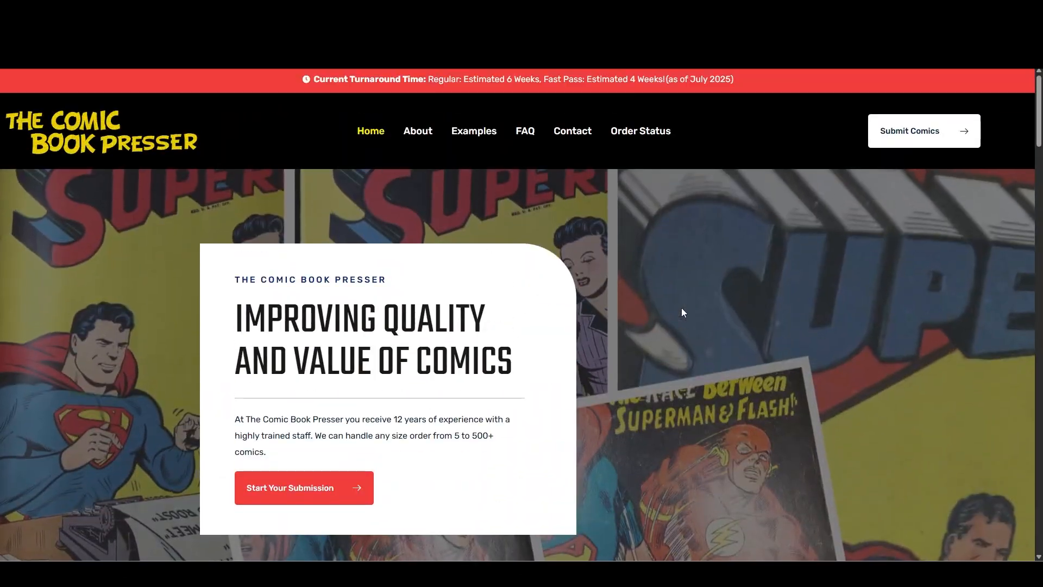